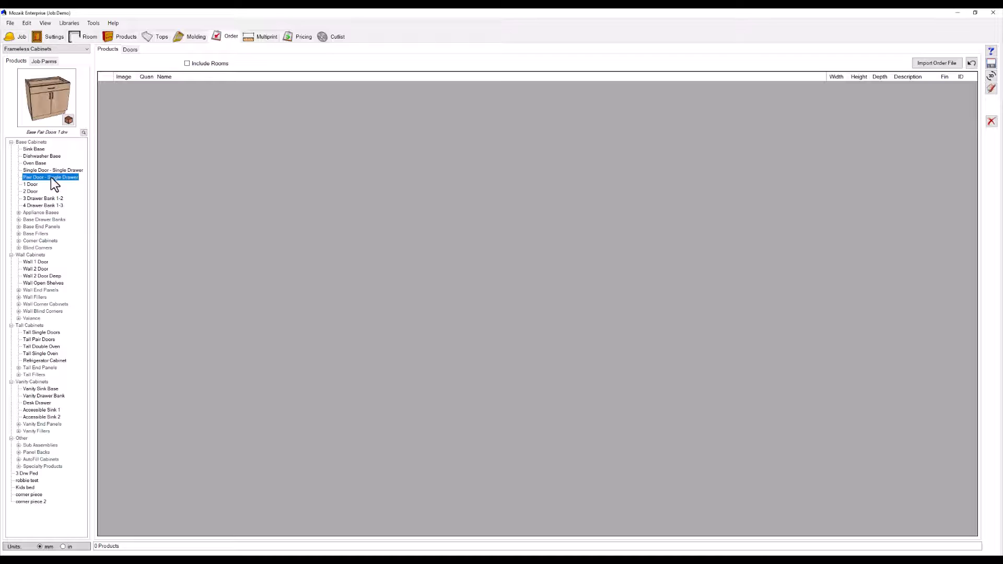
Add a Pair Door - Single Drawer base cabinet to the order and open its product editor with an enlarged 3D product view alongside.
drag(174, 115, 174, 116)
double_click(121, 92)
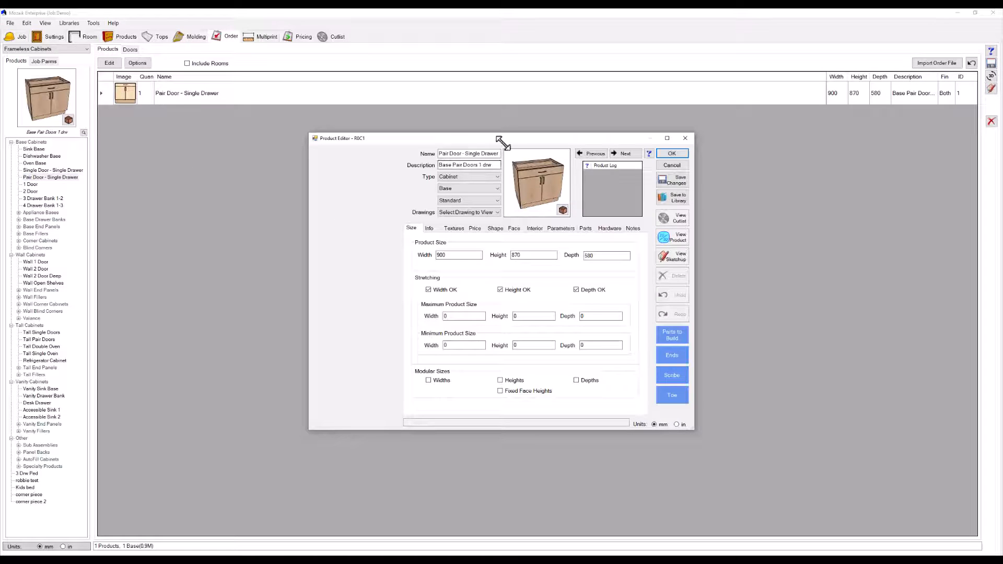
drag(528, 140, 672, 146)
click(813, 249)
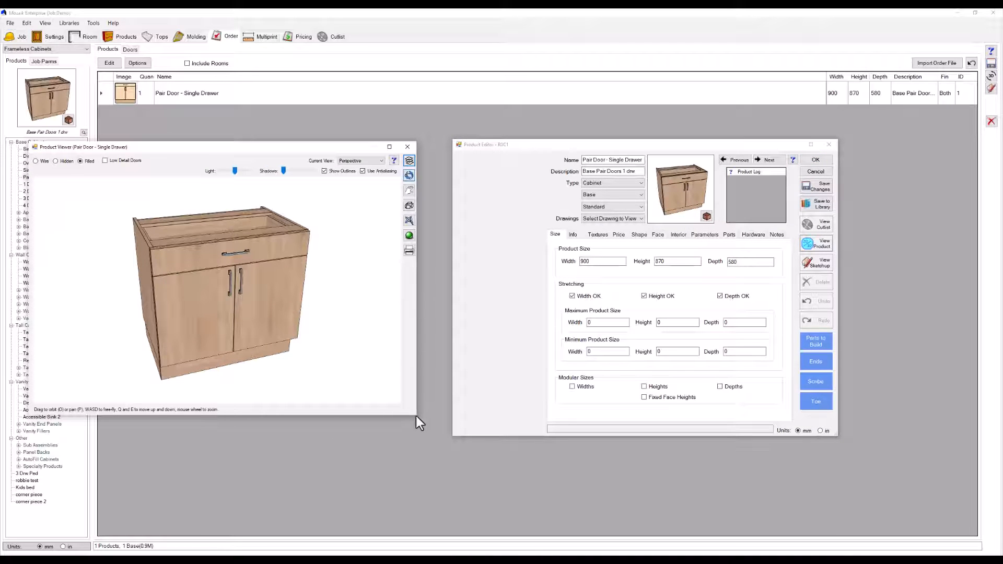
drag(416, 416, 443, 445)
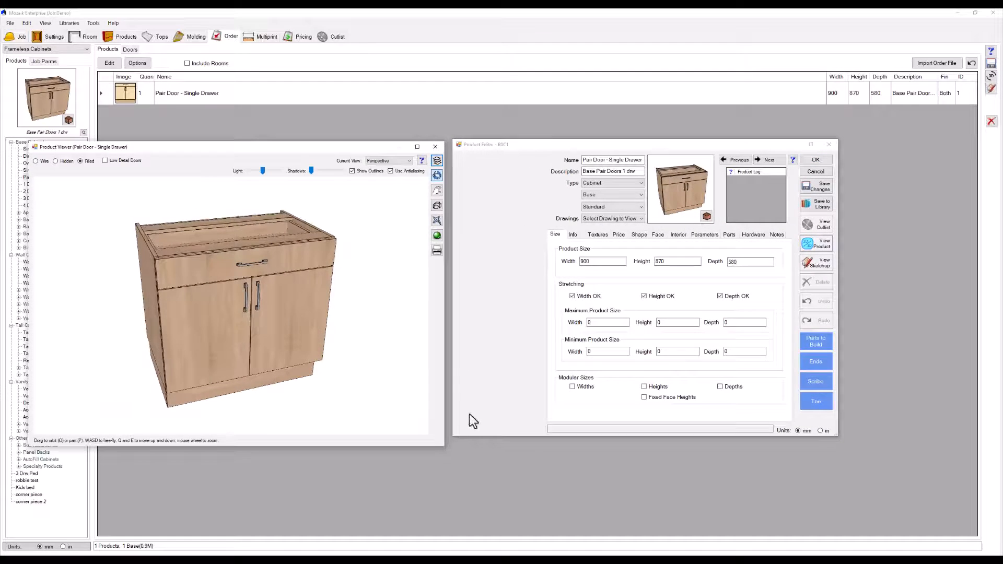
Clear the cabinet's face and interior, removing the doors, drawer front and shelf.
click(658, 234)
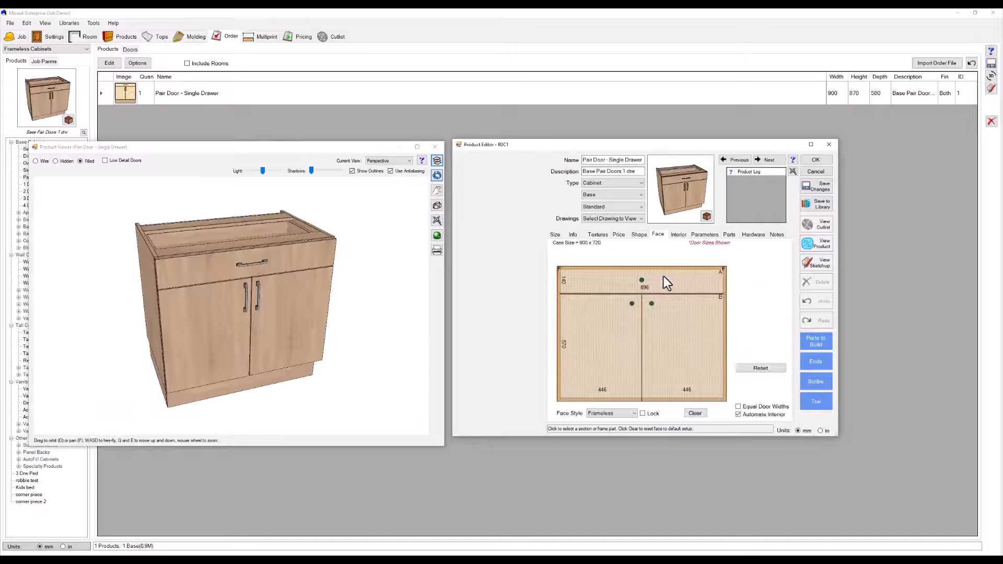
click(695, 413)
click(678, 235)
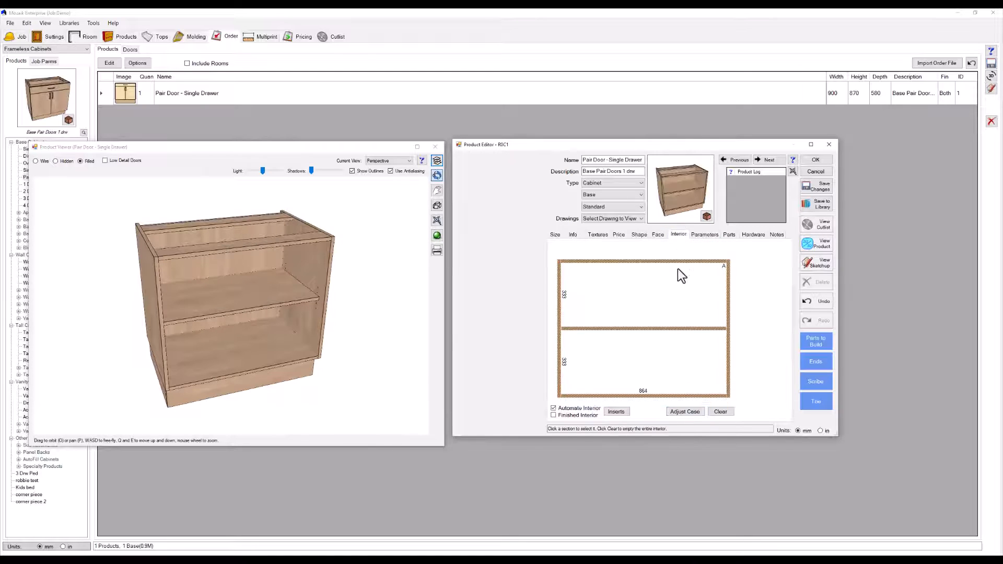
click(713, 412)
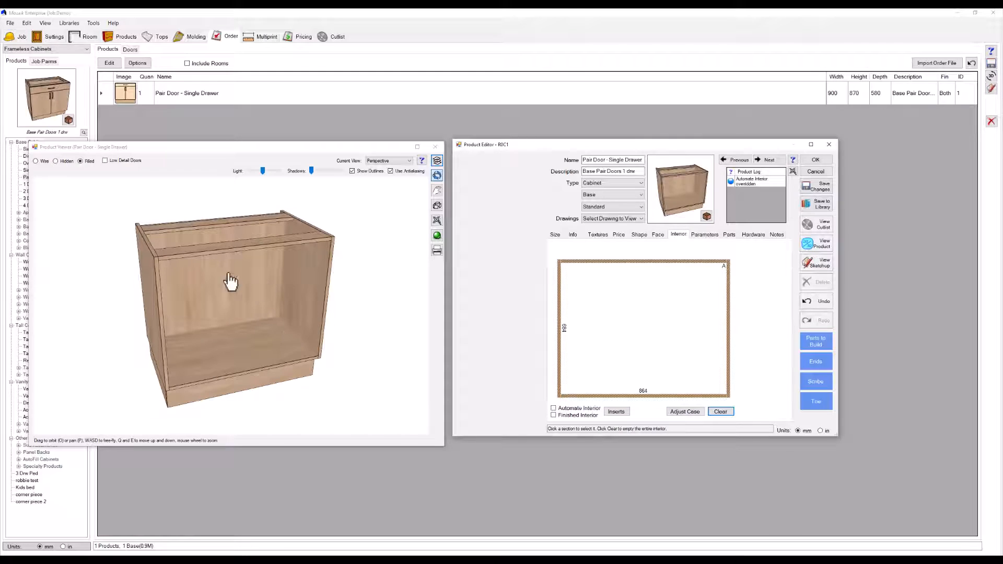
Add a Toe Height (ToeH) parameter override to the cabinet and set it to 0.
click(705, 235)
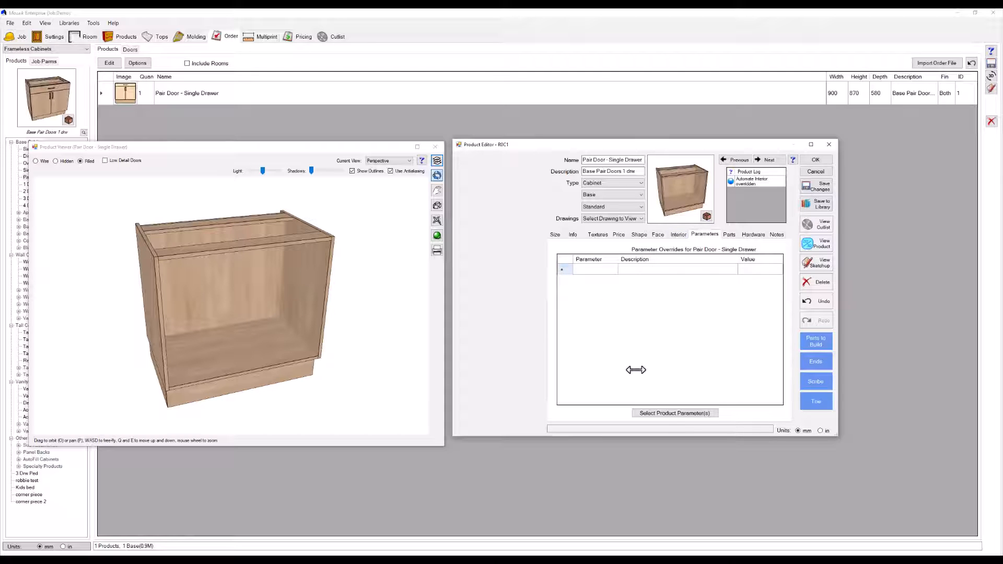
click(664, 415)
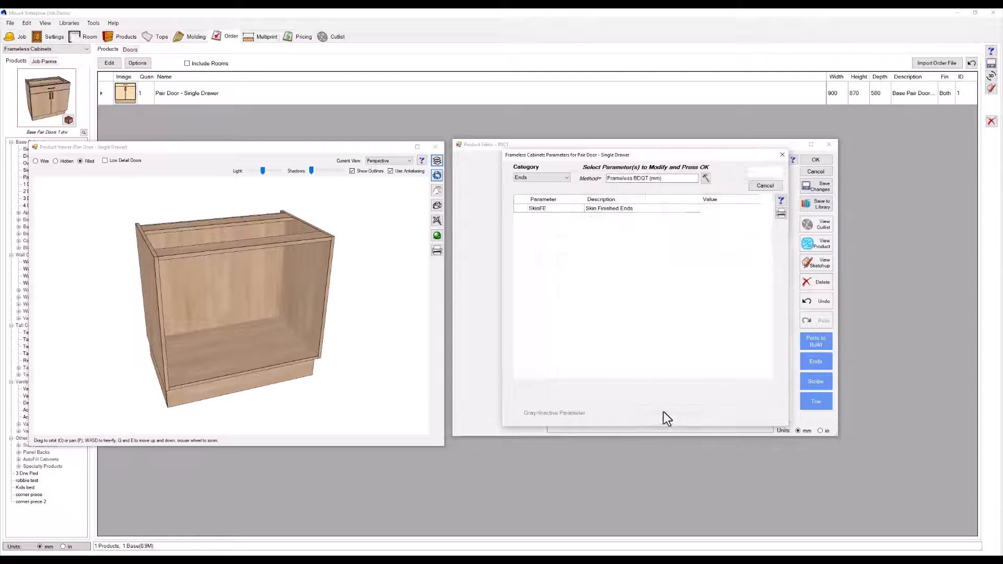
click(535, 175)
click(529, 209)
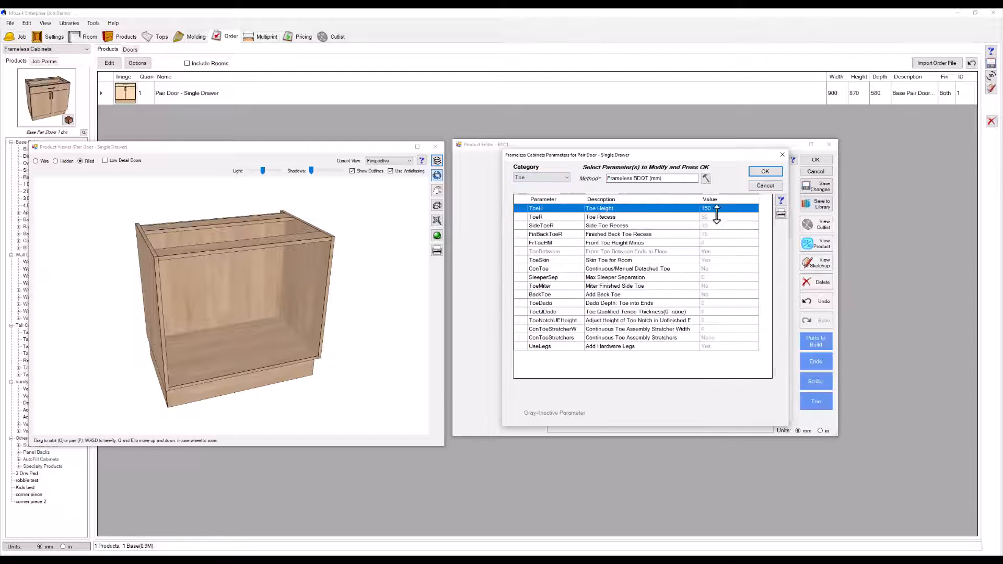
click(764, 171)
click(756, 271)
text(0)
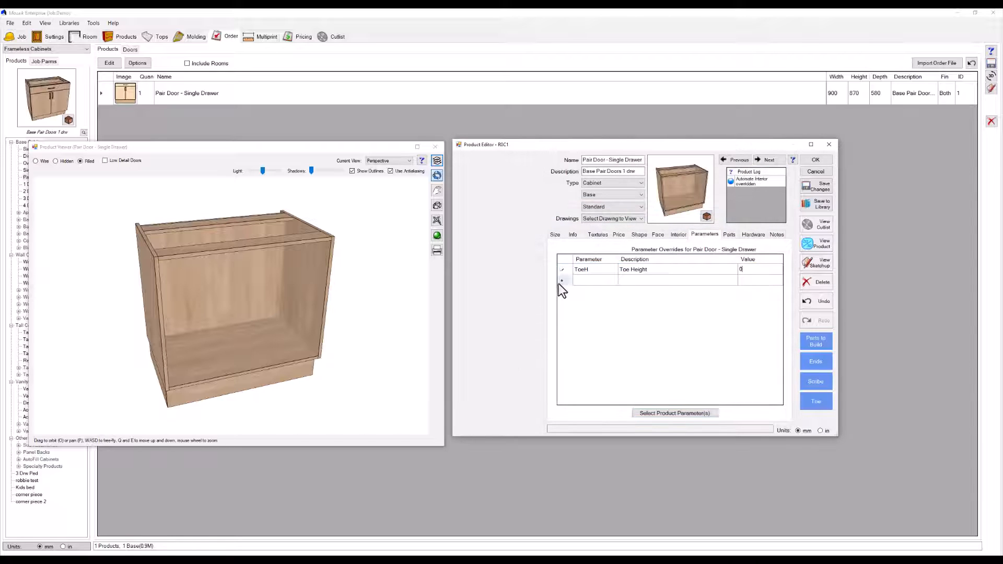
click(561, 280)
Add a Base Cab Top (BTop) parameter override and set it to Full Top.
click(678, 412)
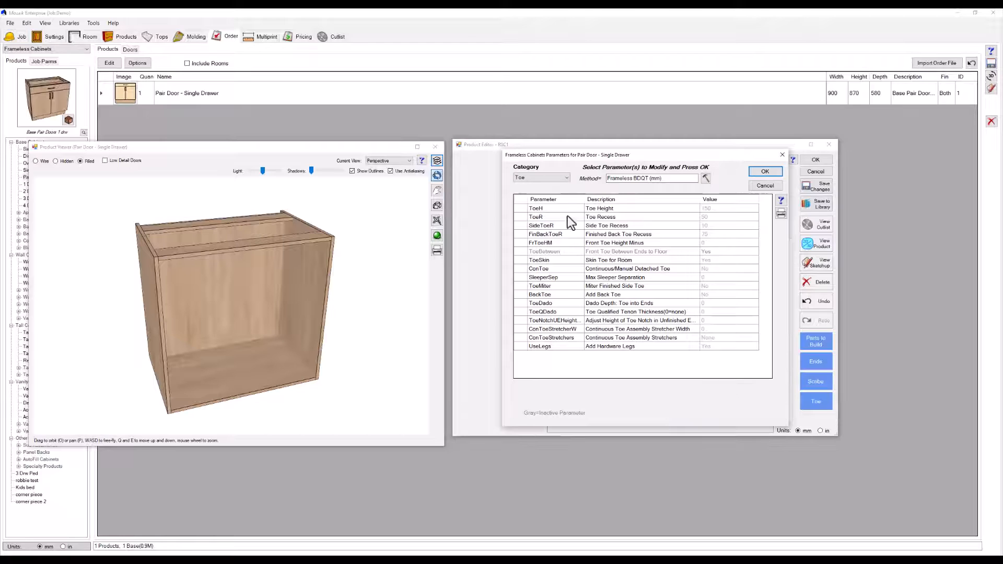
click(556, 179)
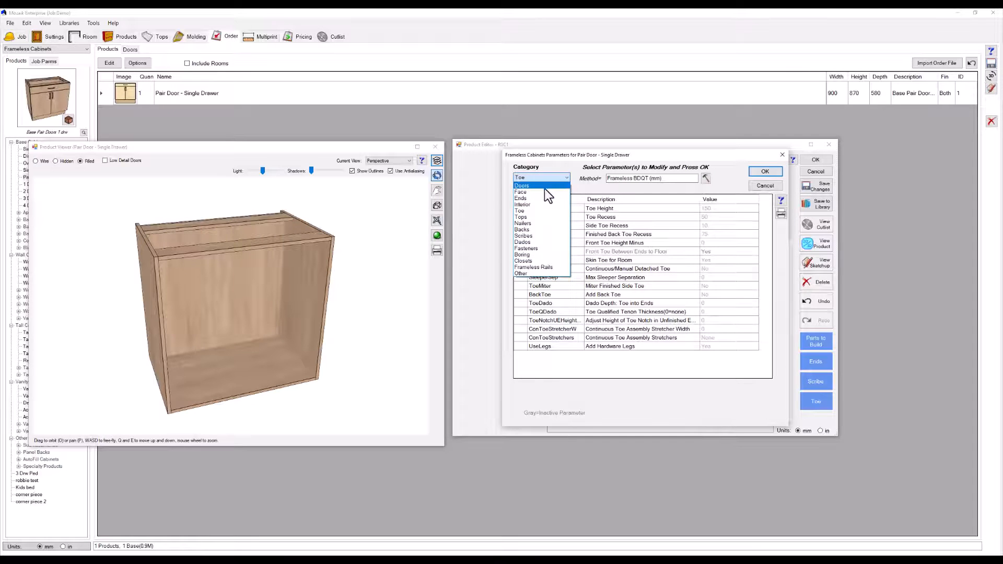
click(541, 217)
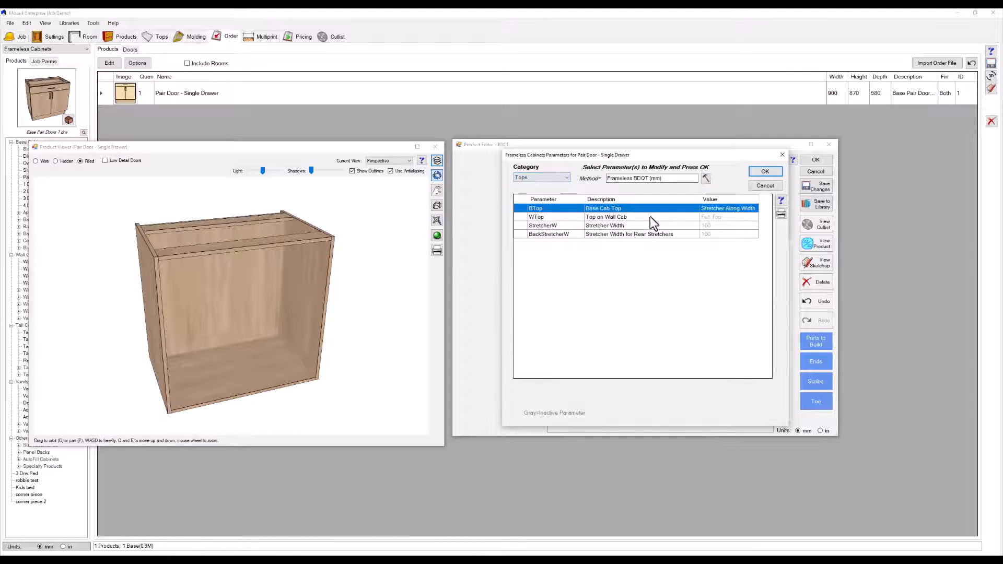
click(765, 173)
click(766, 283)
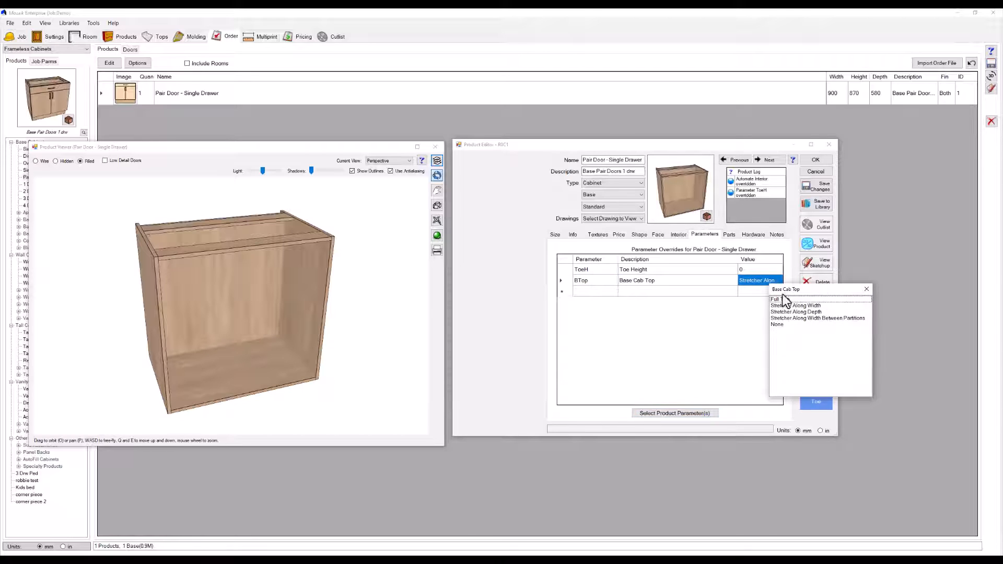
click(789, 307)
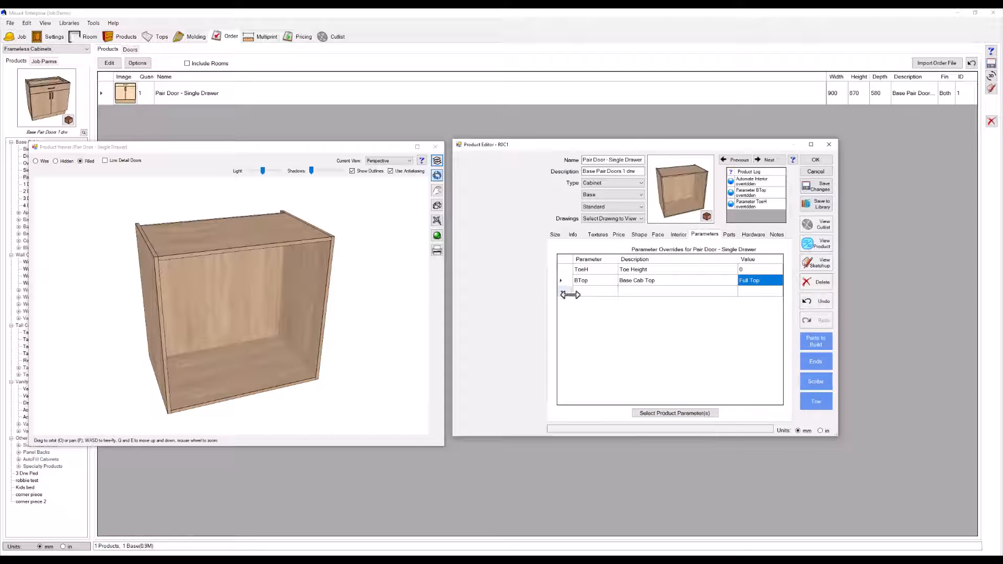
Add overrides for the unfinished and finished end back joints (BkUE and BkFE) and set both to Plant-On Back.
click(670, 412)
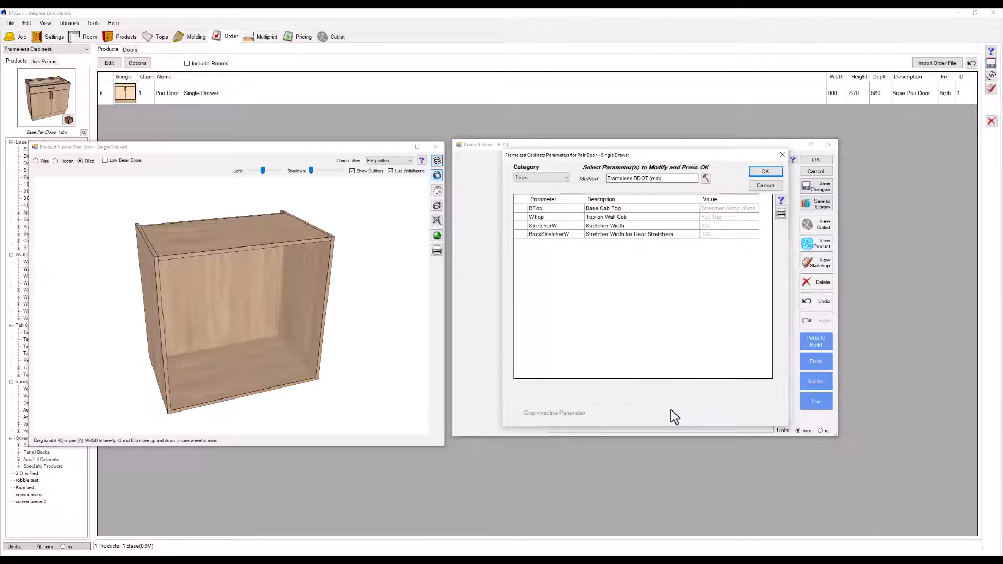
click(549, 175)
click(532, 230)
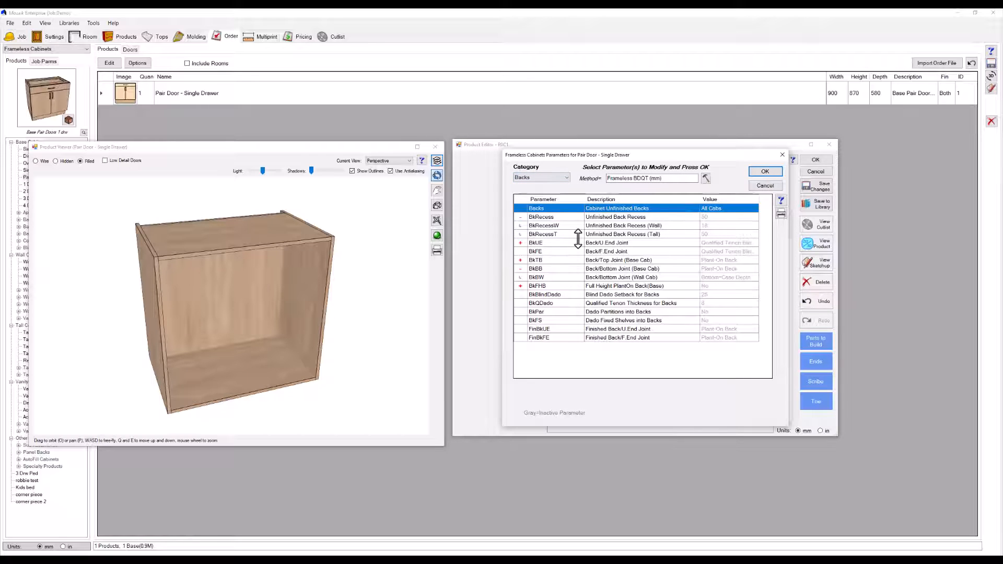
click(557, 244)
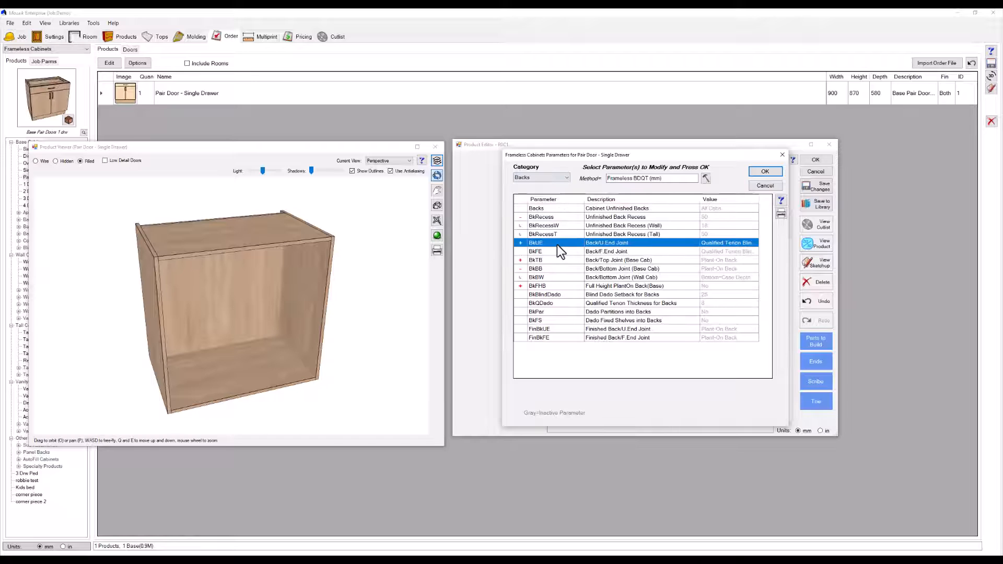
ctrl+click(557, 252)
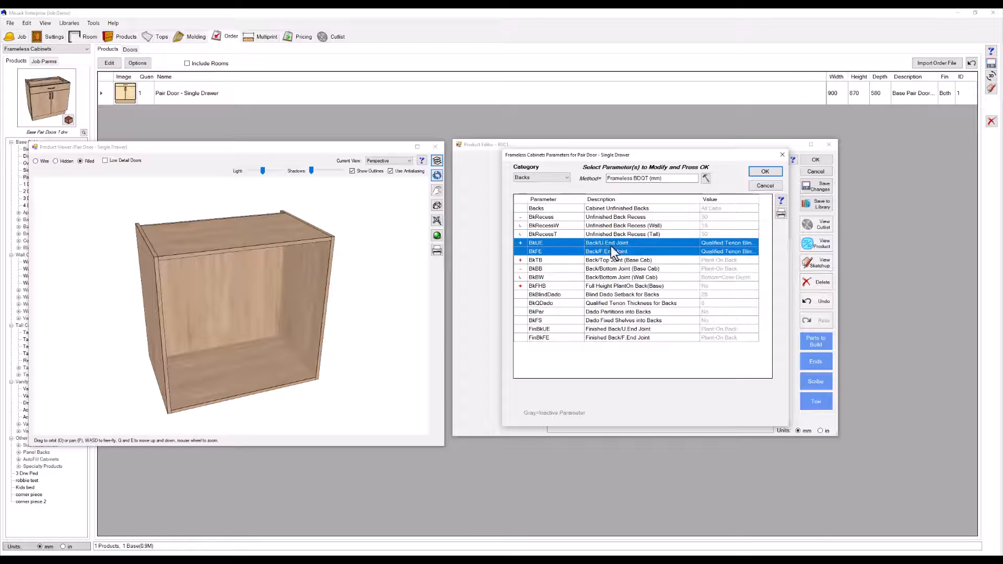
click(764, 172)
click(769, 291)
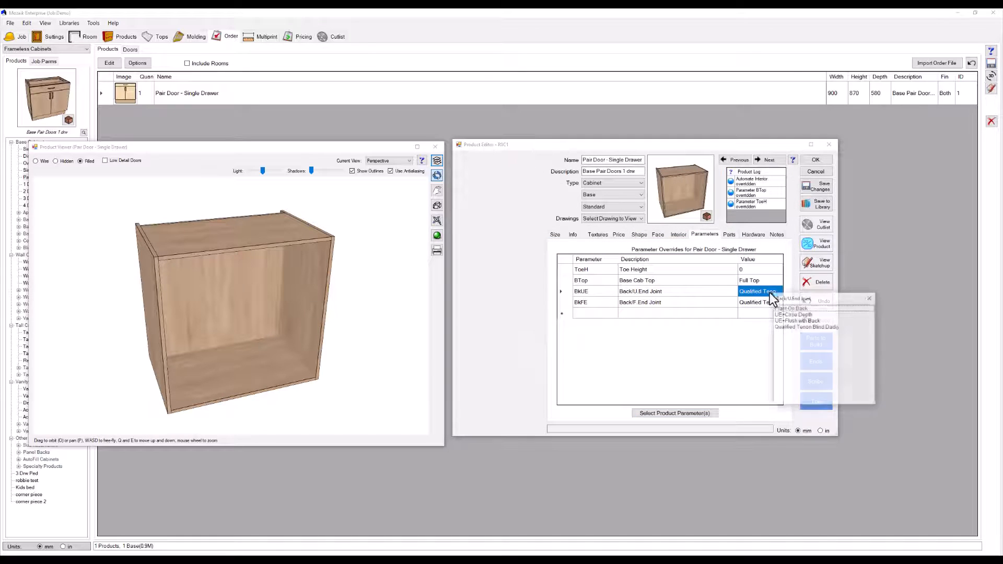
click(784, 307)
click(776, 302)
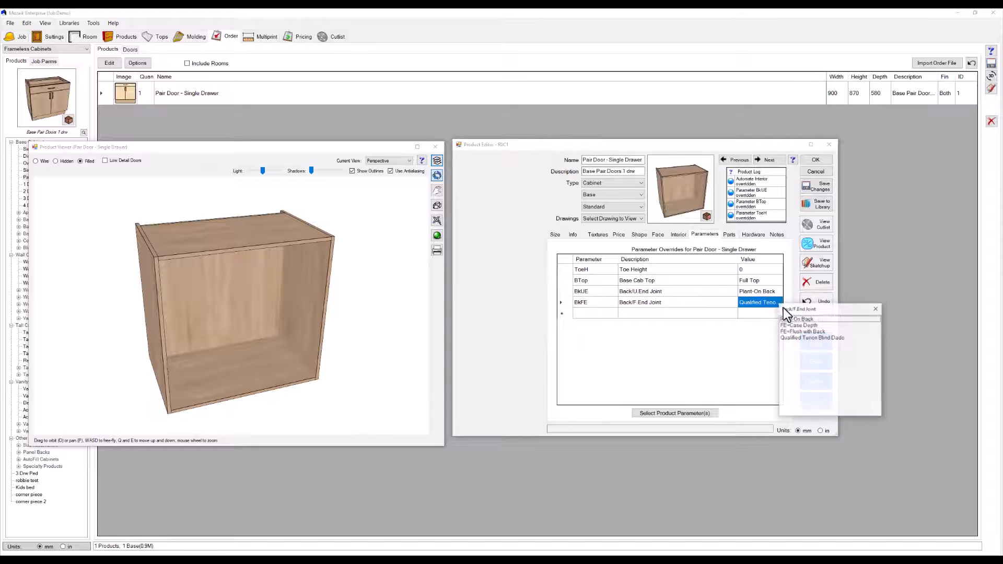
Add an Unfinished Back Recess (BkRecess) parameter override and set it to 0.
click(656, 412)
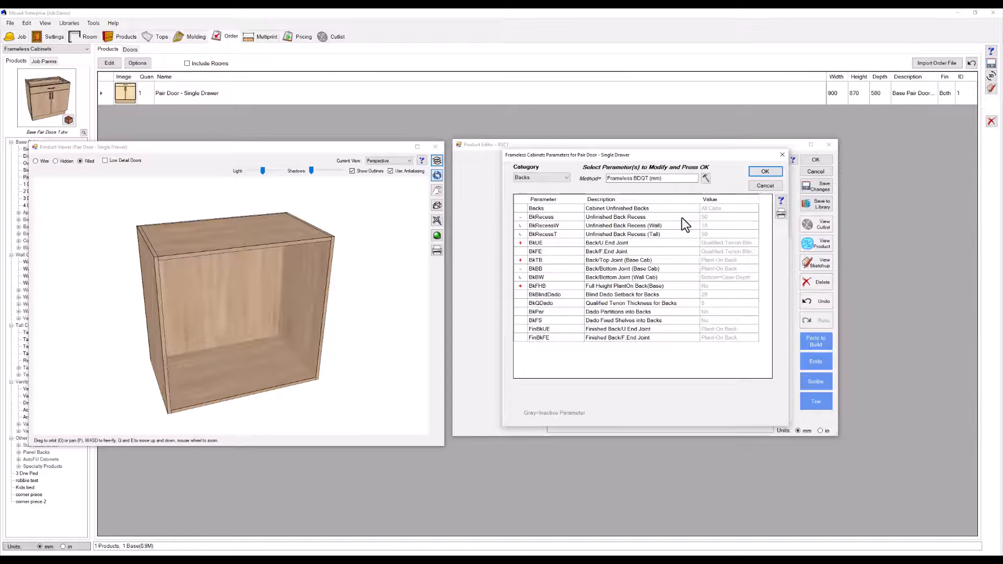
click(681, 218)
click(764, 172)
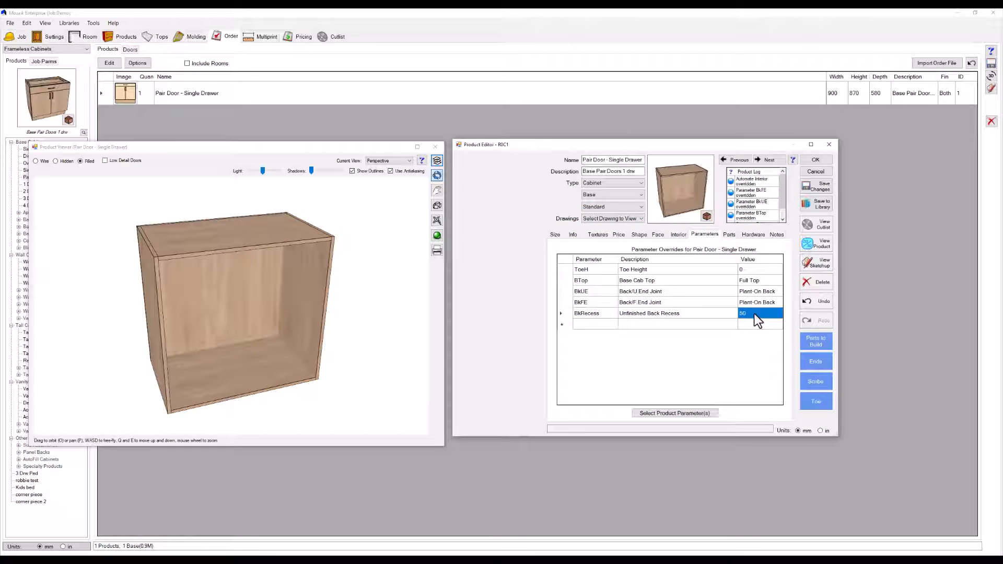
text(0)
key(Return)
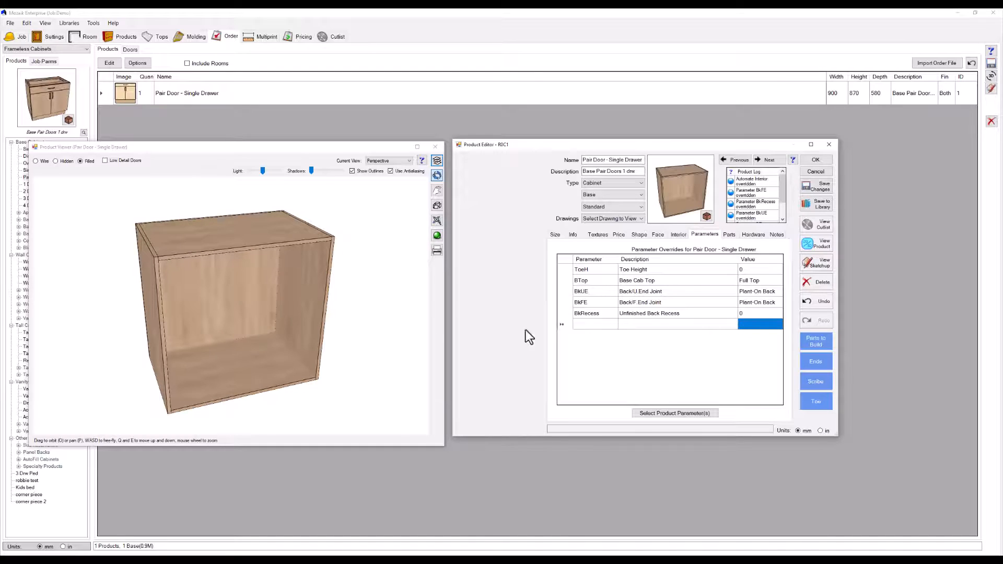
Set the cabinet's depth to 750 mm, height to 1000 mm and width to 2400 mm.
drag(164, 321, 137, 314)
click(554, 234)
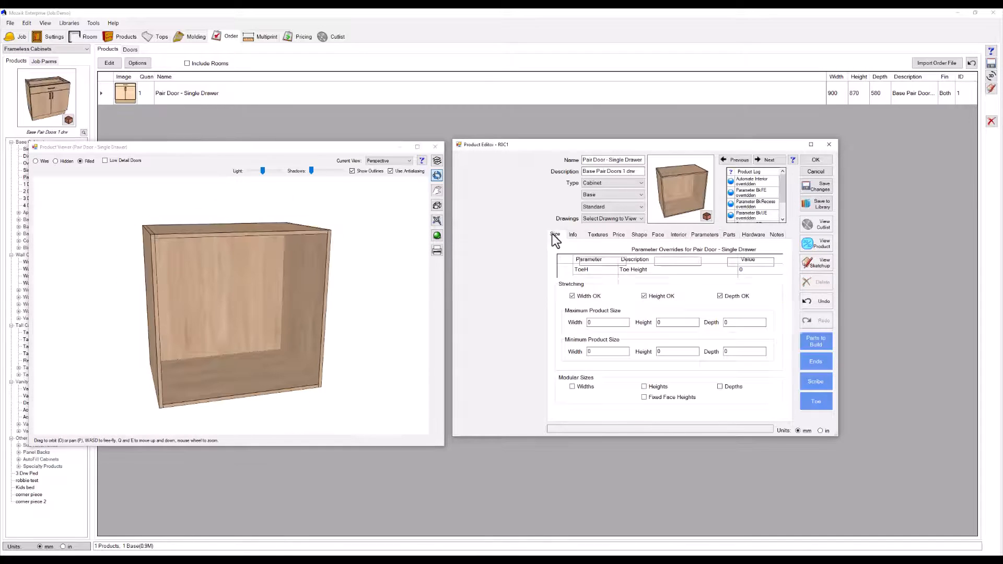
double_click(748, 261)
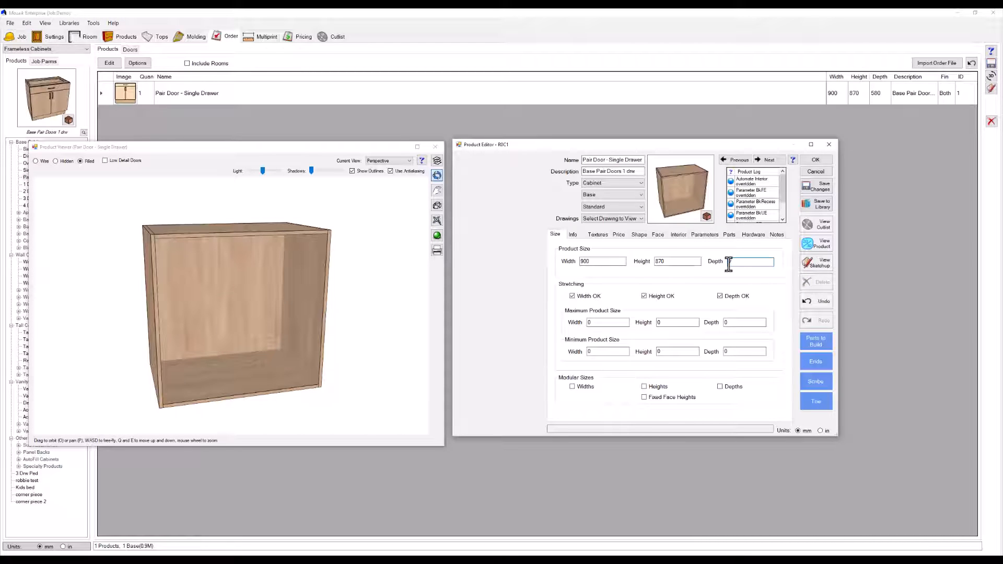
double_click(679, 261)
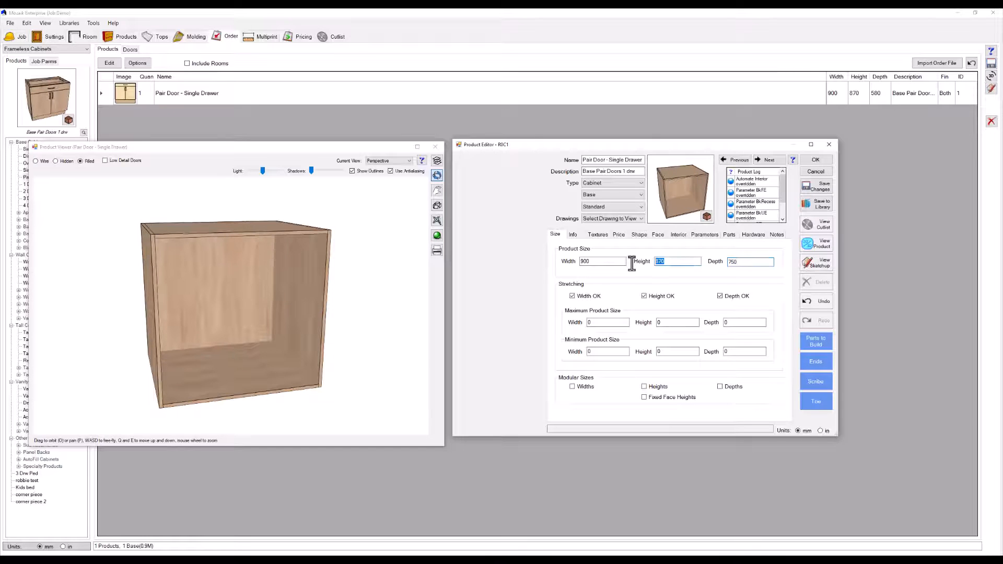
text(1000)
double_click(618, 261)
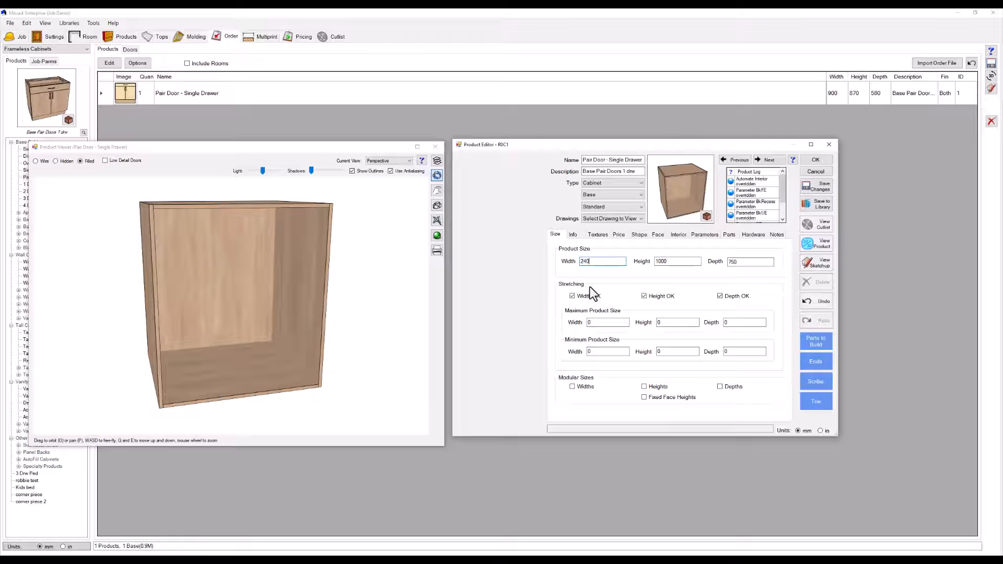
text(2400)
Open the cabinet's front shape for editing and add four points along its top edge.
click(640, 235)
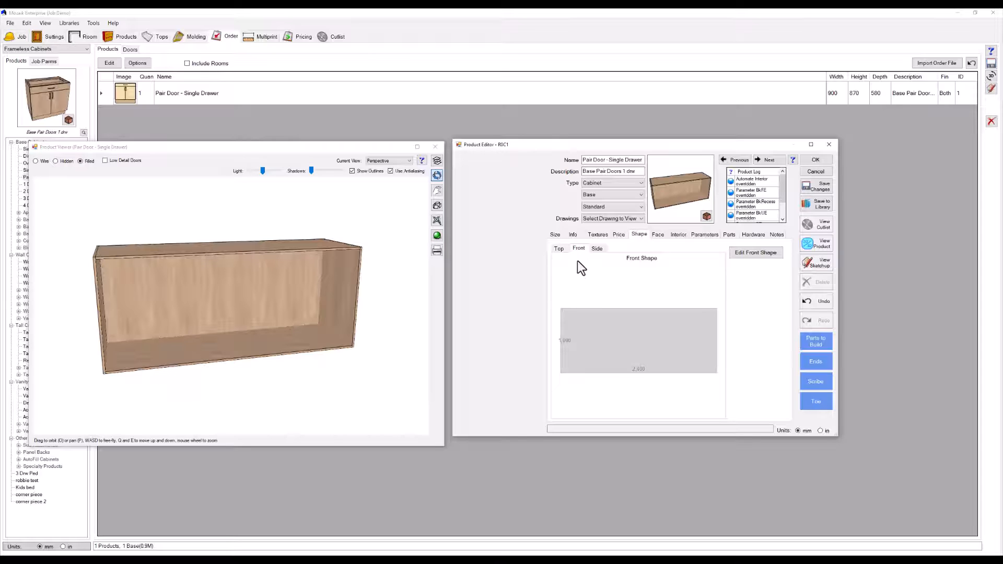
click(757, 254)
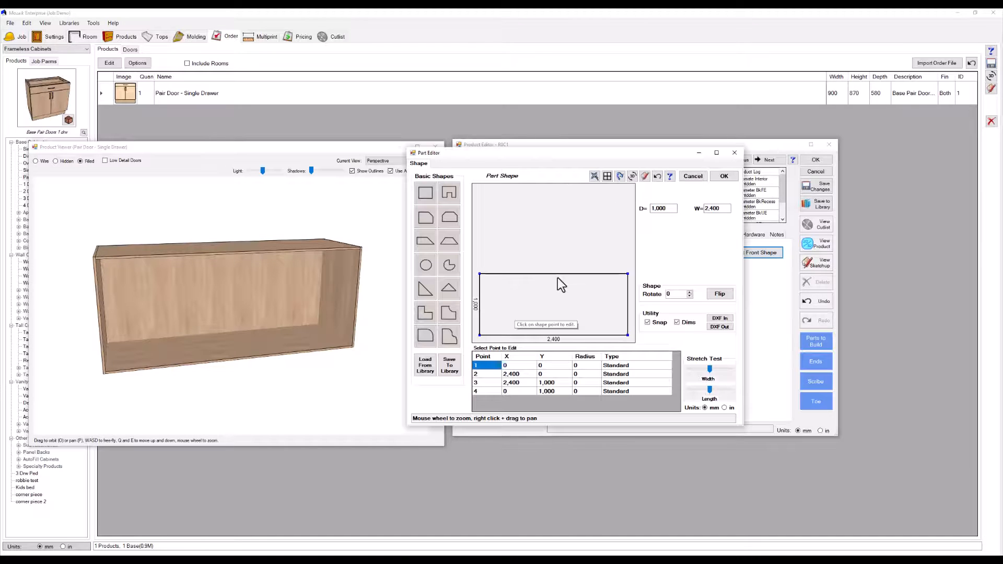
click(557, 274)
click(653, 265)
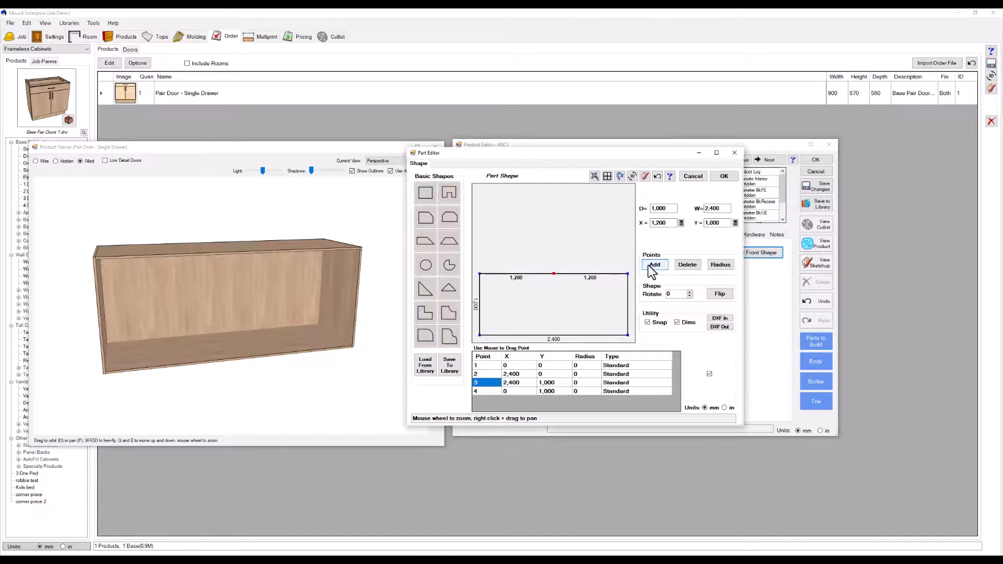
click(650, 265)
click(653, 265)
click(652, 264)
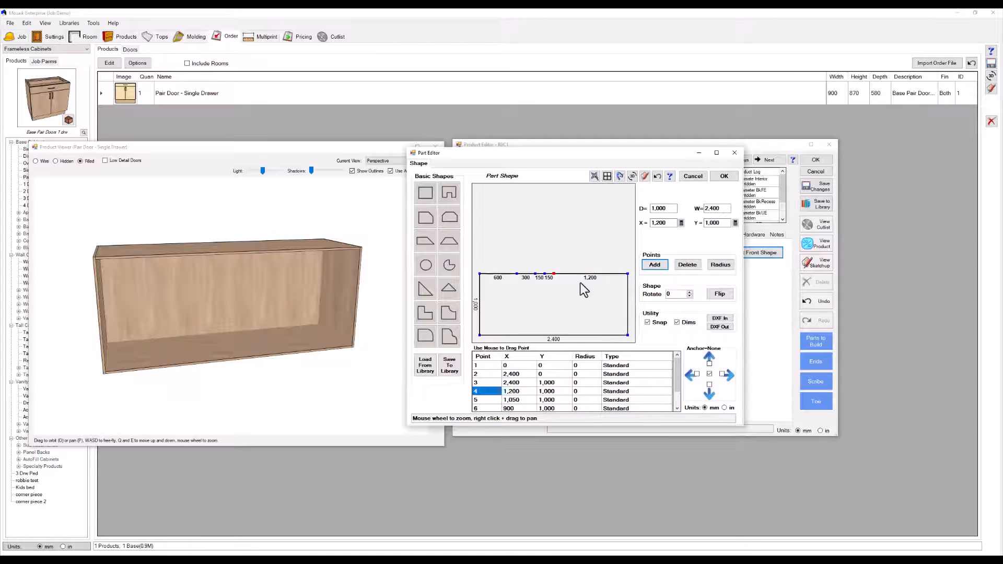
Set the two outer segments of the front shape's top edge to 800 mm each.
click(608, 273)
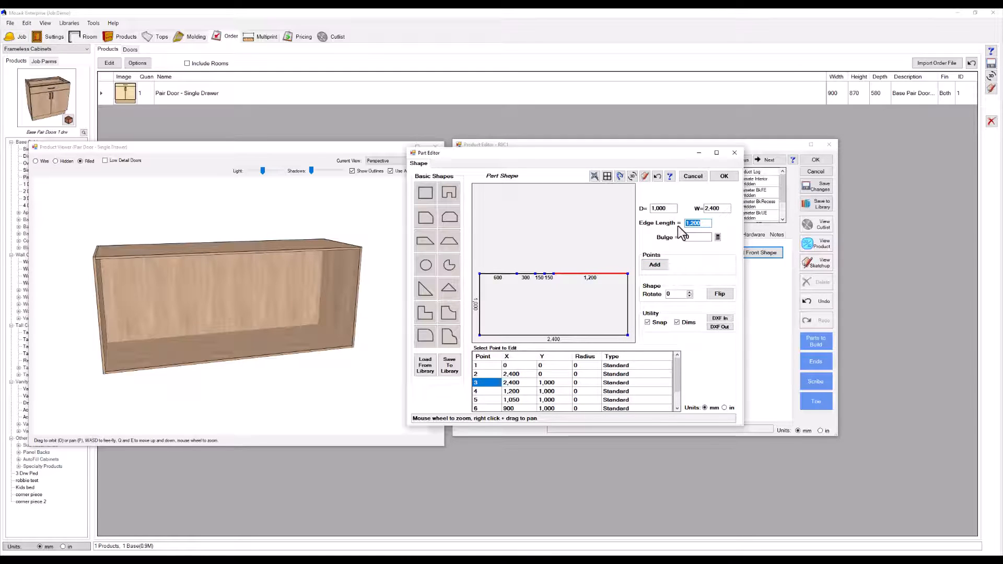
text(800)
key(Return)
click(511, 273)
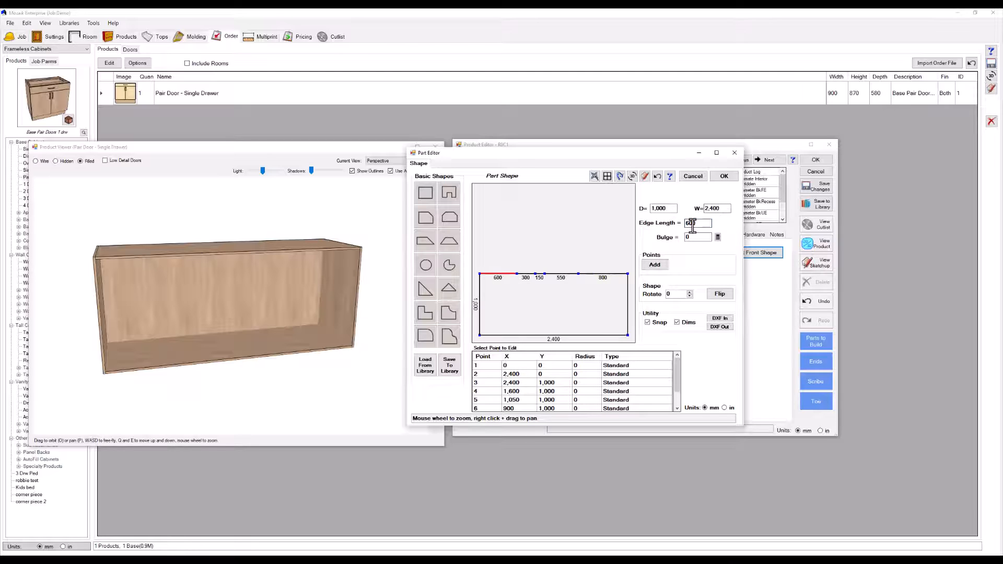
text(800)
key(Return)
Move the two inner points of the front shape's top edge down to form a central notch 250 mm deep, and accept the shape.
drag(544, 274, 578, 289)
click(578, 282)
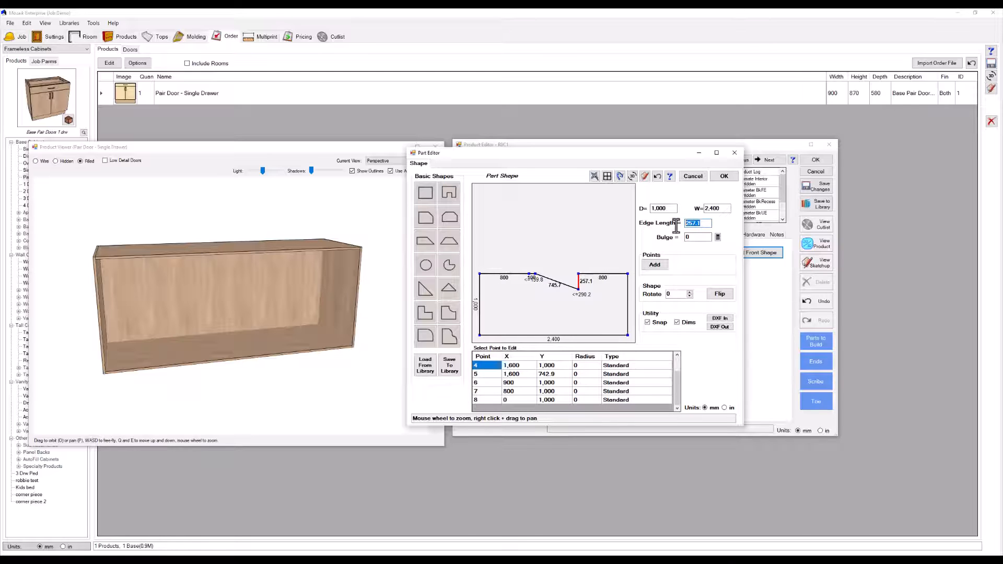
text(250)
key(Return)
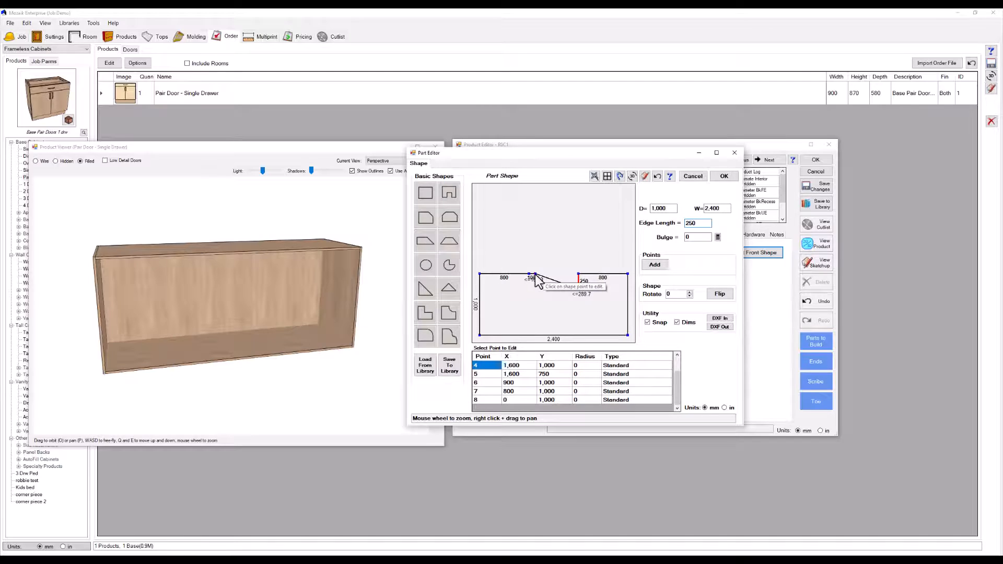
drag(534, 275, 529, 290)
click(723, 176)
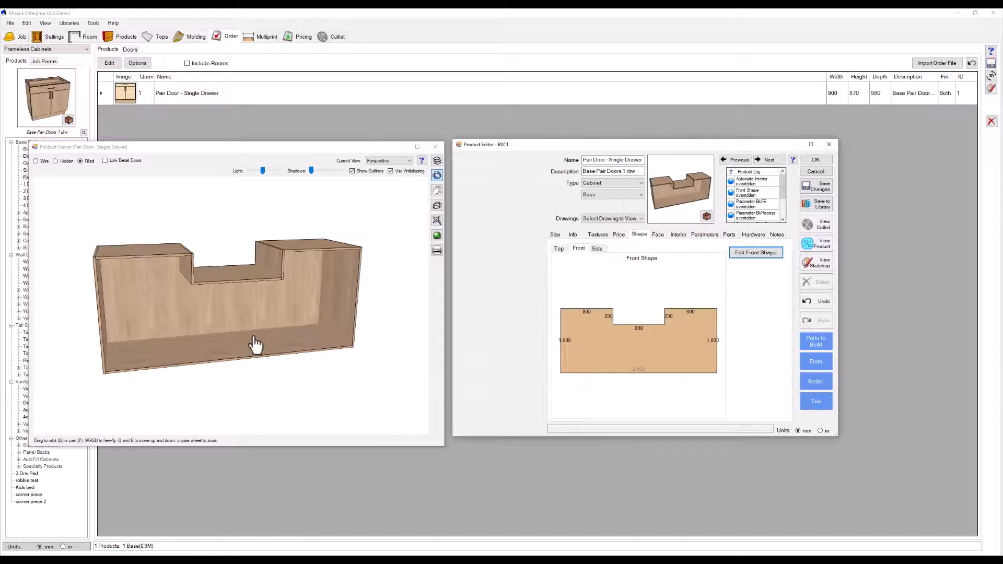
Set the side type of the front shape's 2400 mm bottom edge to Nothing.
mouse_move(255, 345)
mouse_down()
mouse_move(241, 347)
mouse_move(255, 345)
mouse_up()
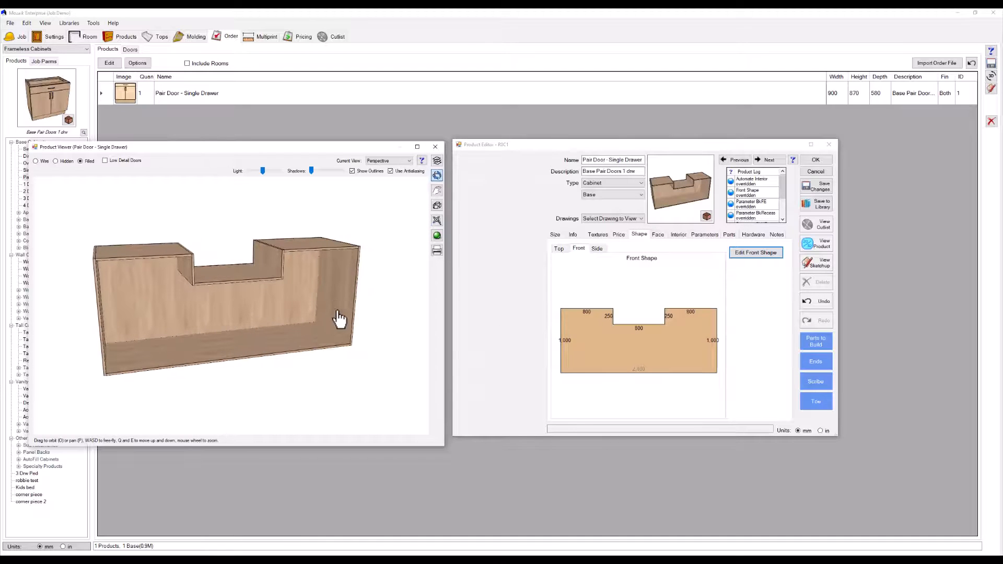
click(670, 373)
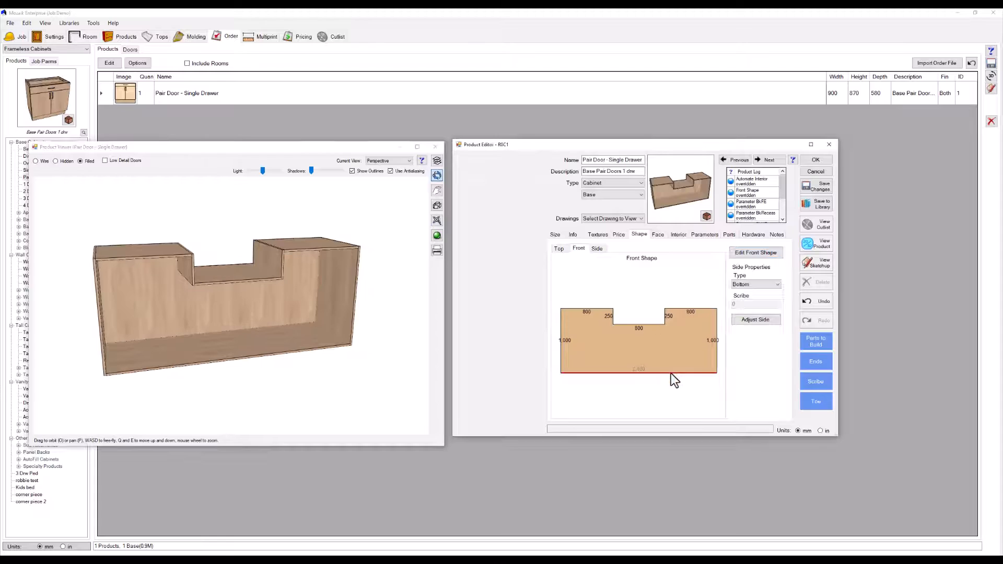
click(747, 284)
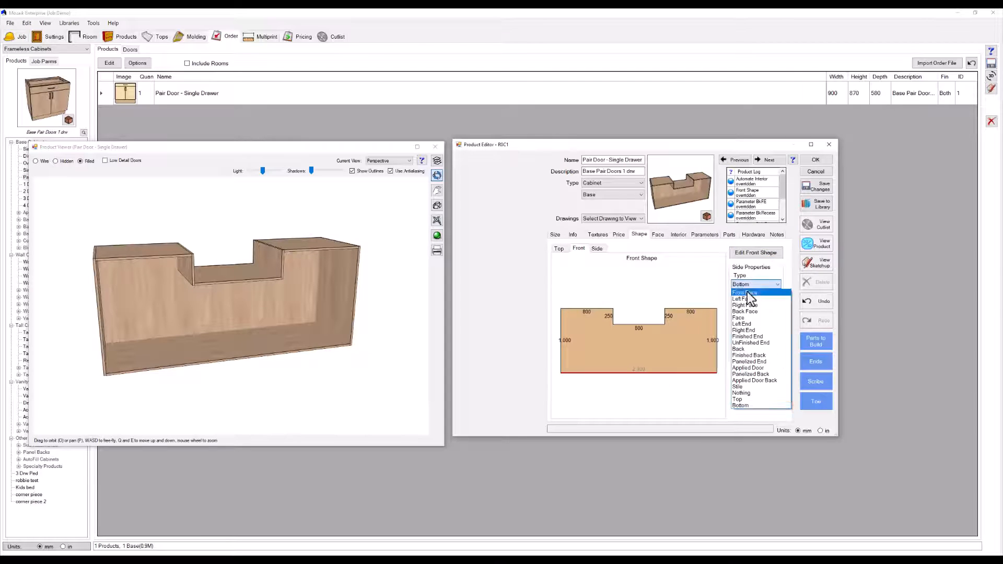
click(744, 394)
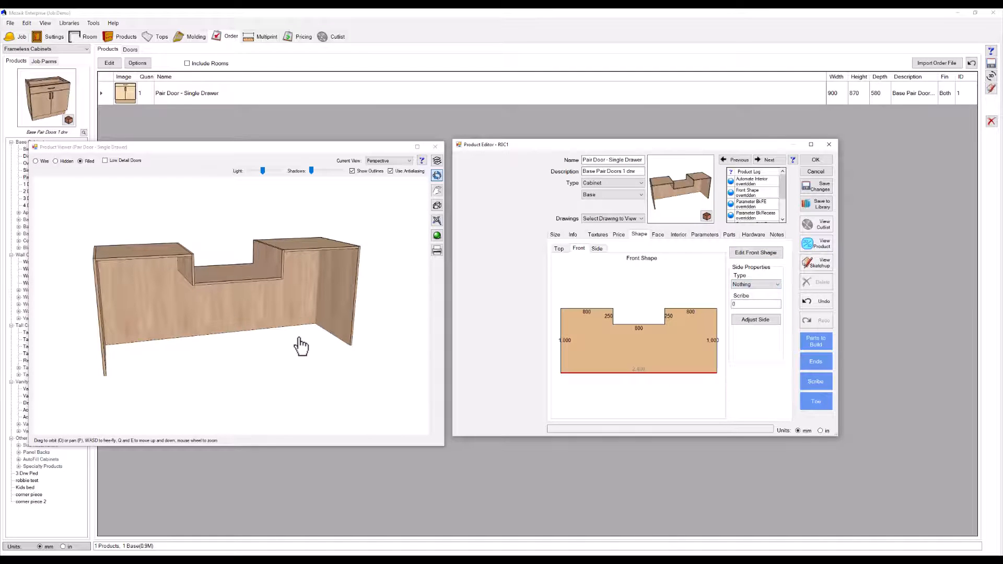
Set the side type of the notch's horizontal edge to Bottom.
click(654, 324)
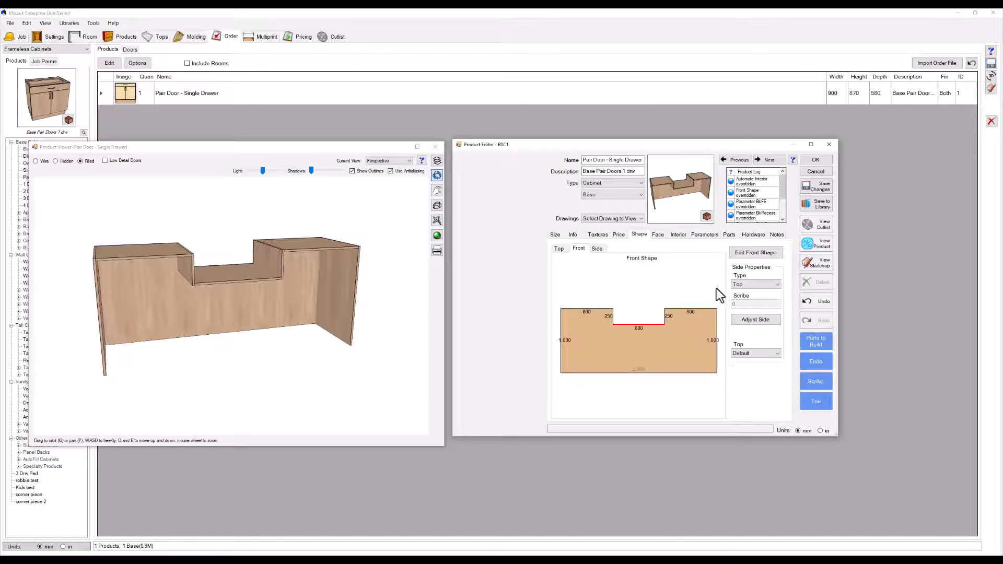
click(750, 287)
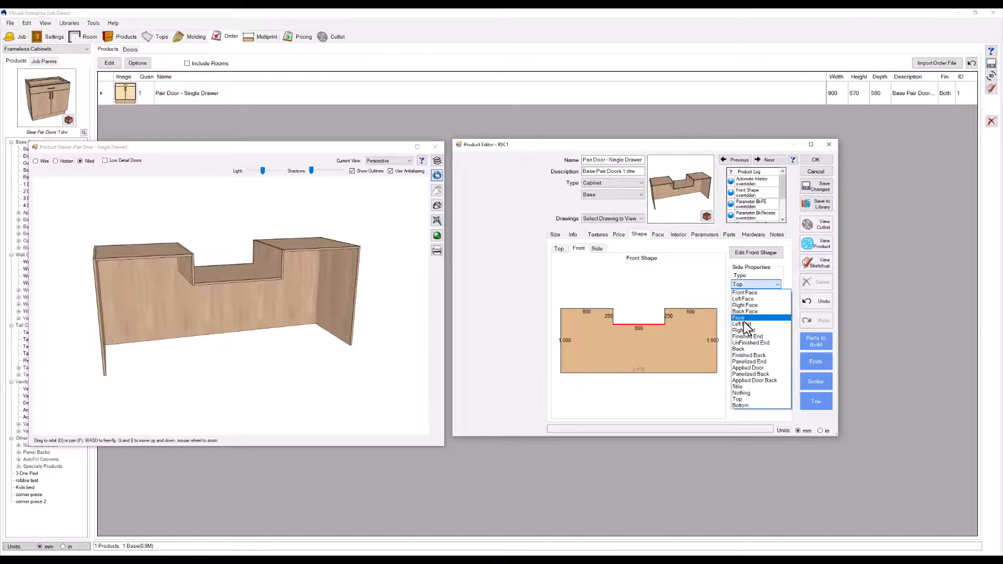
click(750, 405)
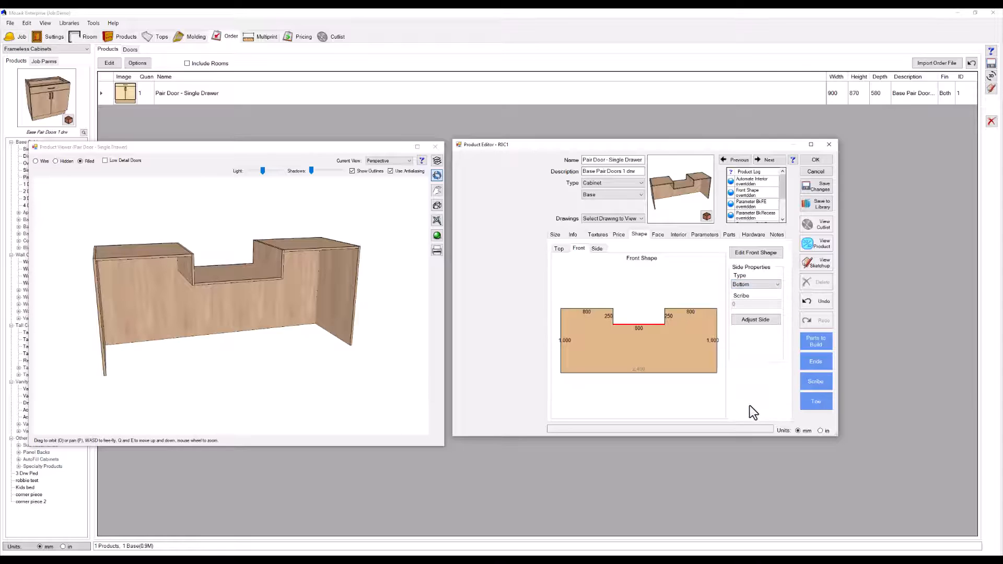
Set the side type of both 250 mm vertical notch edges to UnFinished End.
click(664, 316)
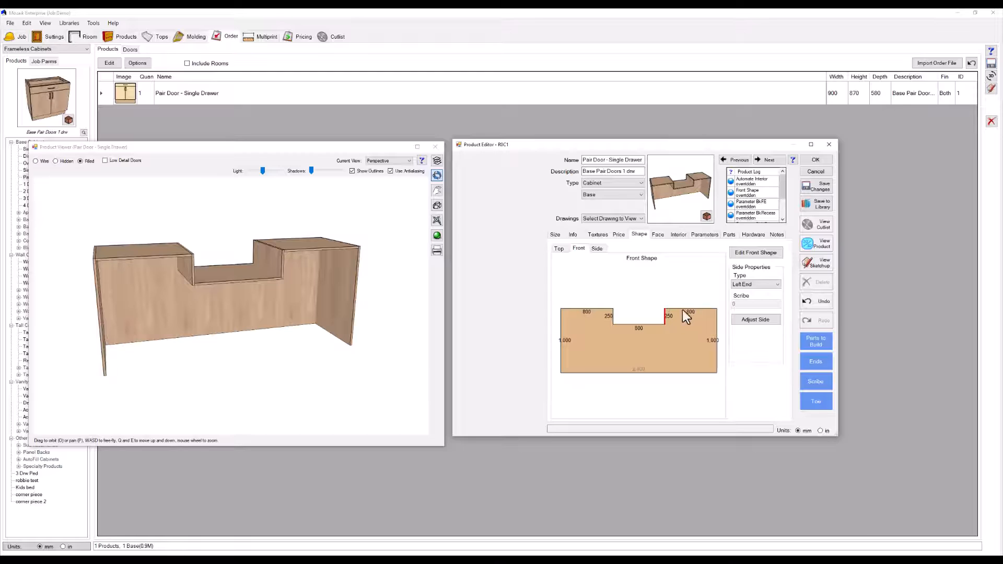
click(764, 286)
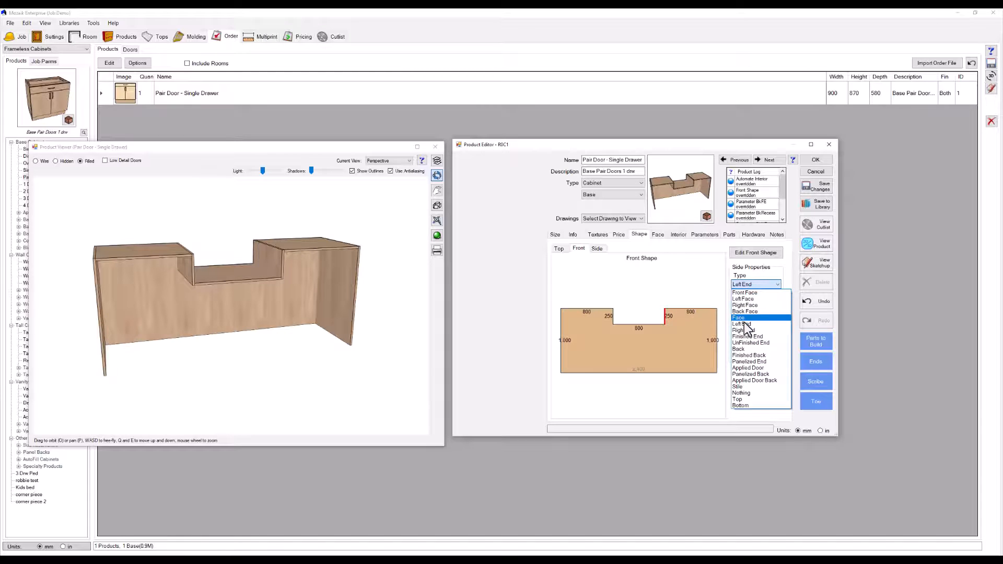
click(750, 342)
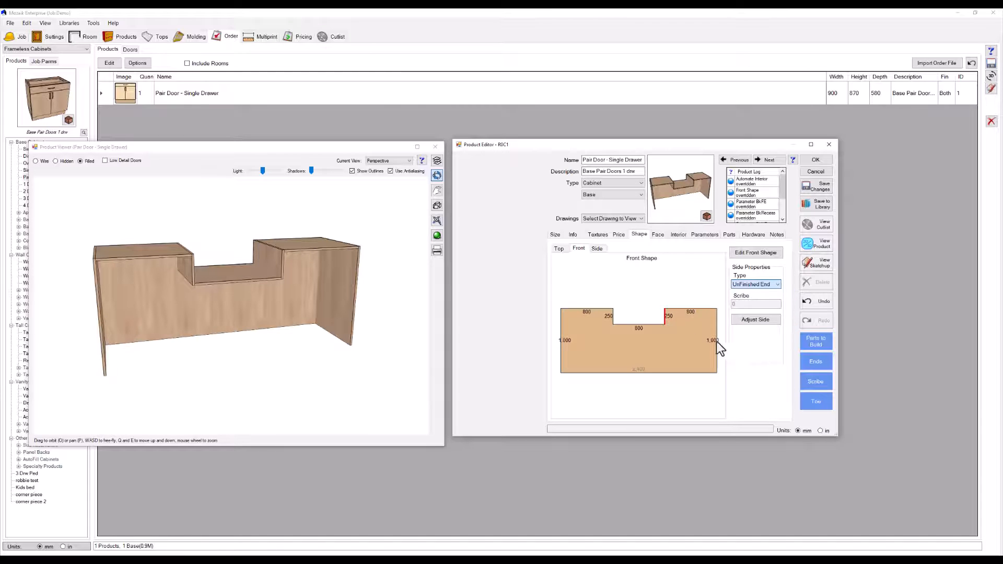
click(612, 314)
click(759, 284)
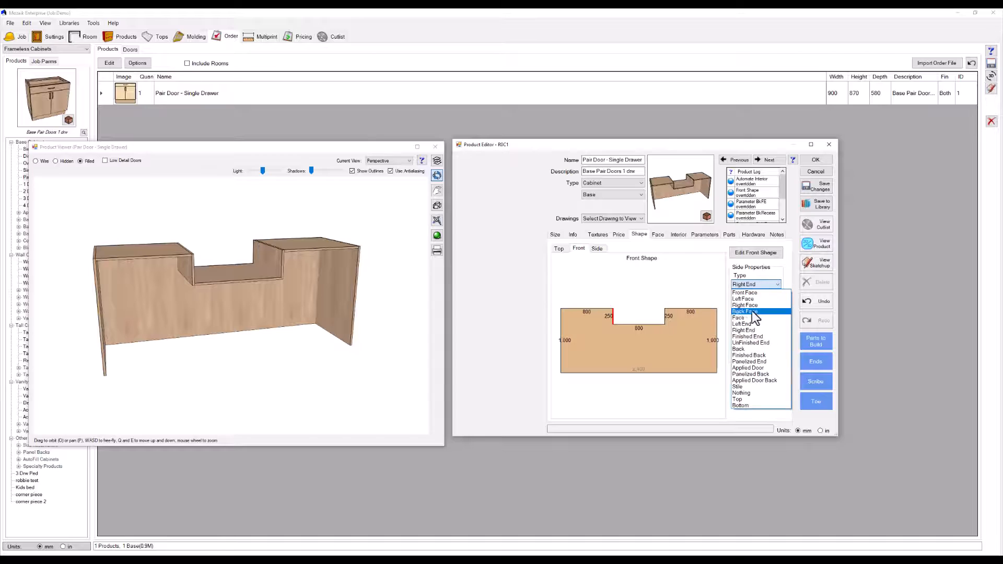
click(753, 342)
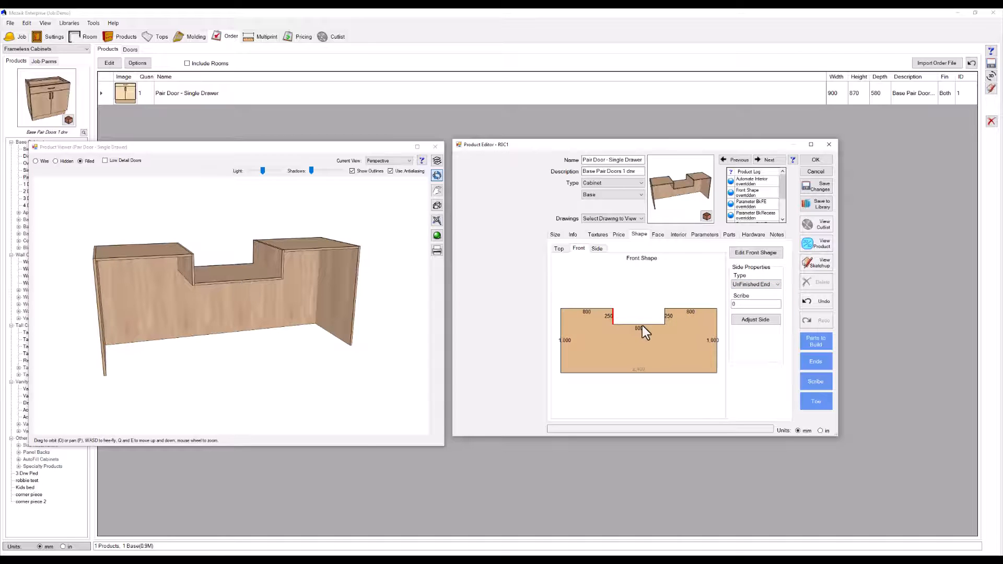
Add a Long Bottom at Base UE (LongBotB) parameter override from the Ends category and set it to Yes.
click(703, 235)
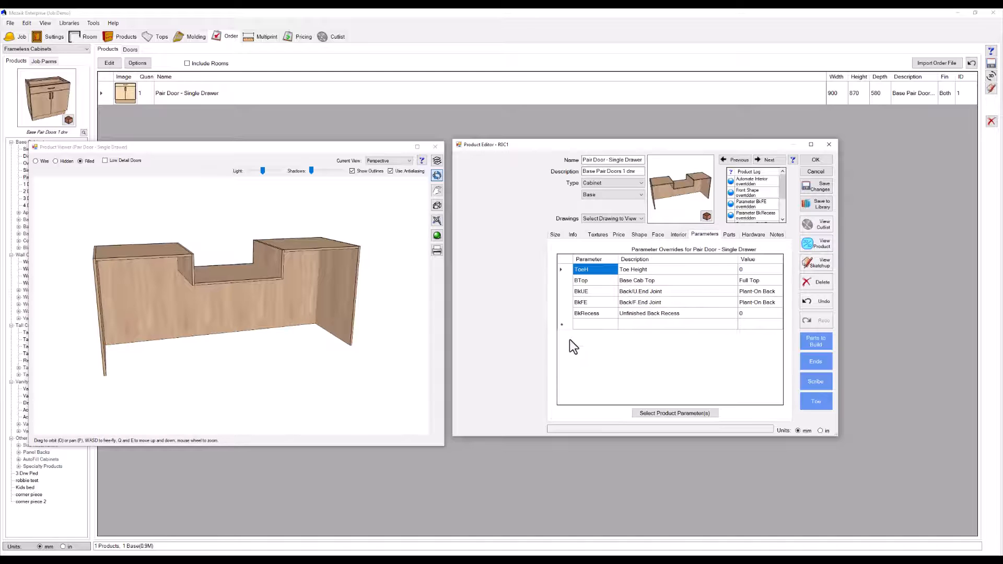
click(567, 324)
click(662, 409)
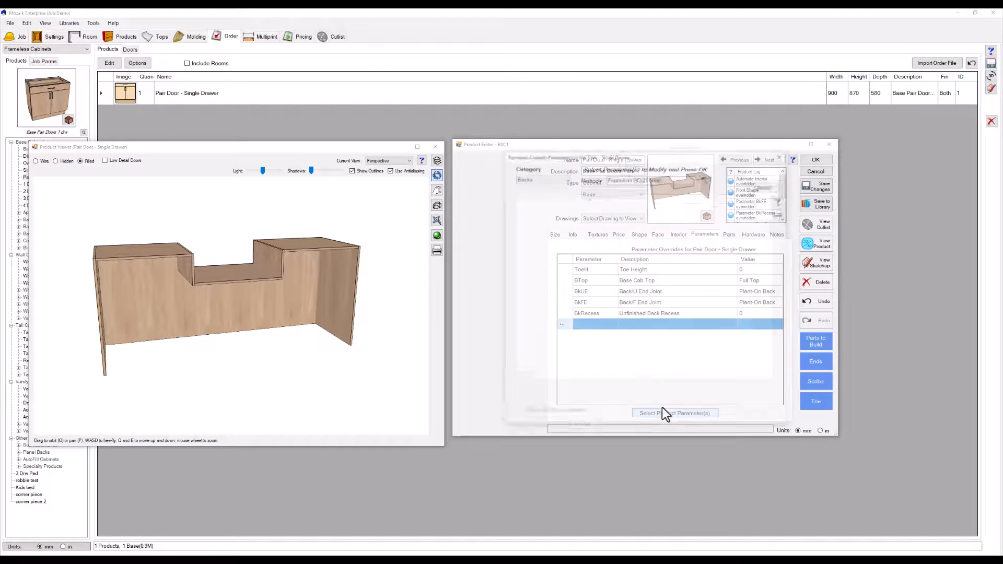
click(544, 179)
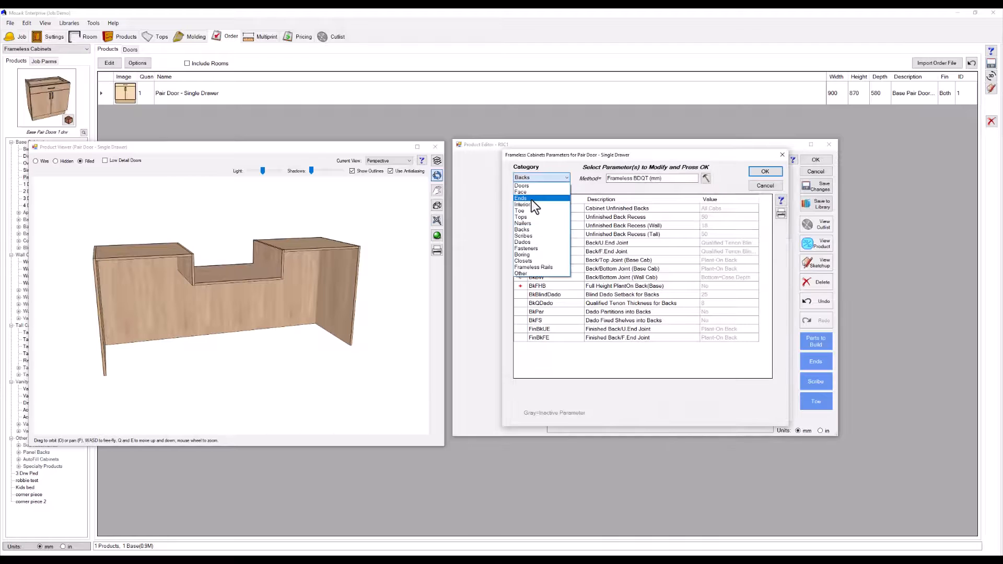
click(531, 200)
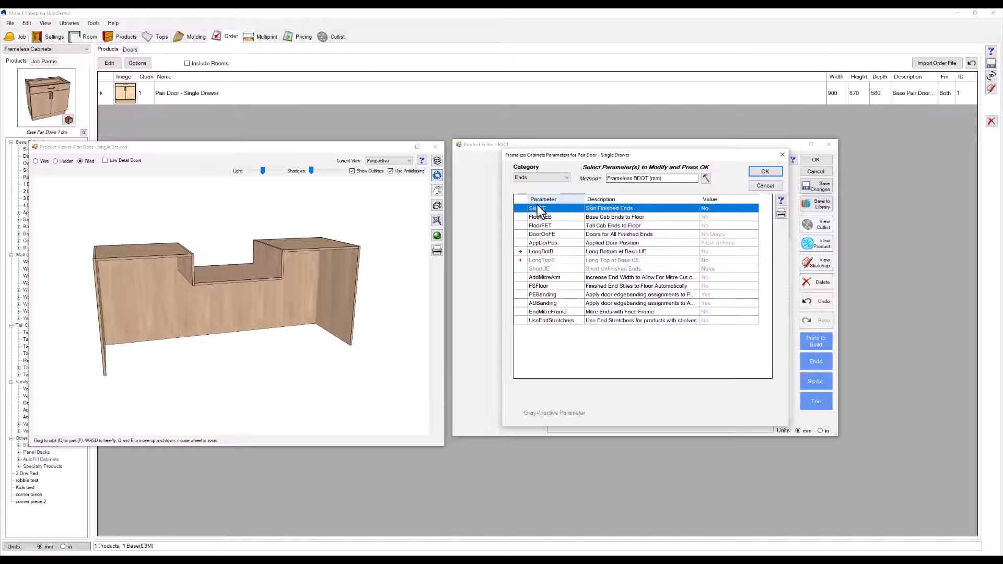
click(563, 252)
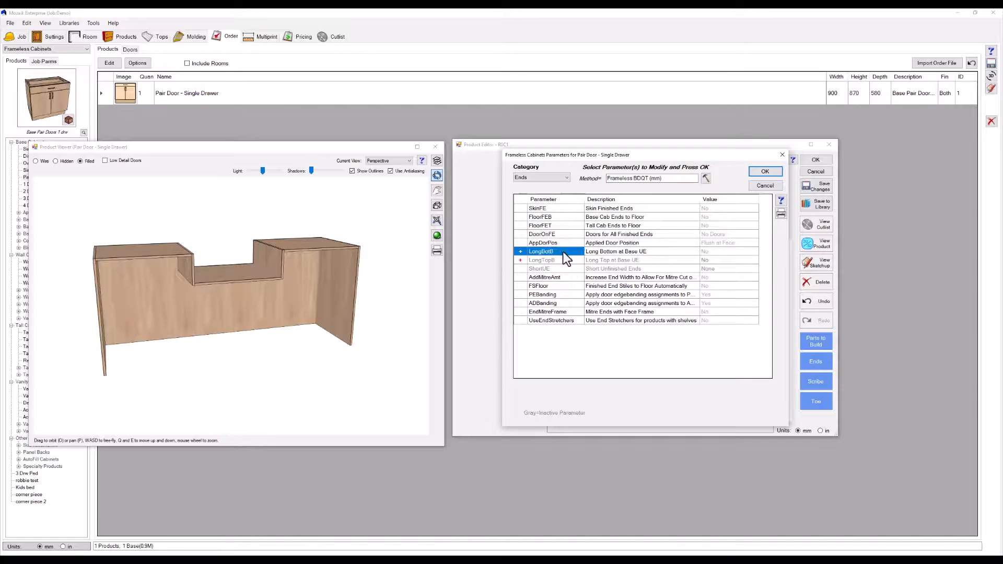
click(765, 171)
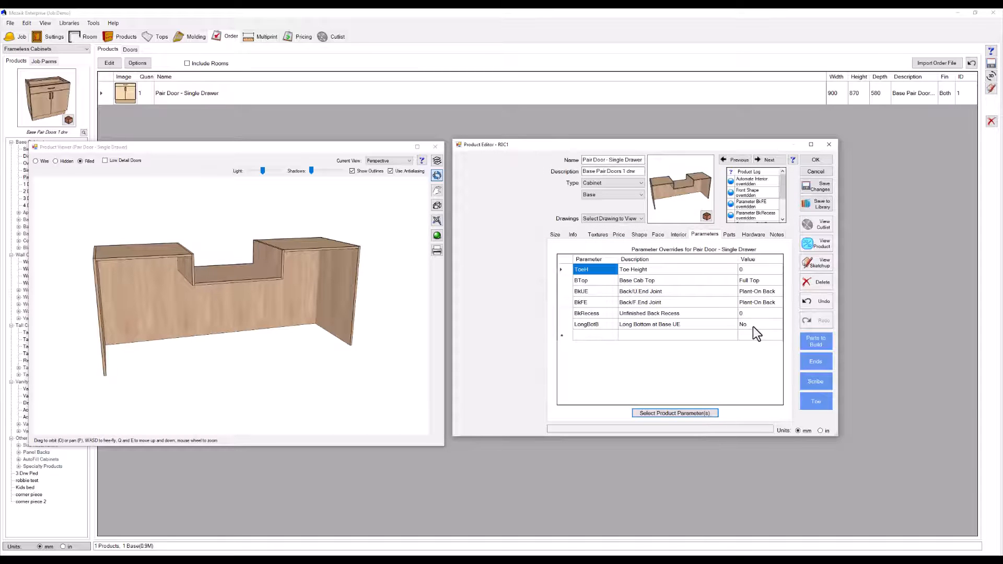
click(753, 327)
Examine the joints around the notch in the 3D product view from several angles.
drag(242, 304, 276, 273)
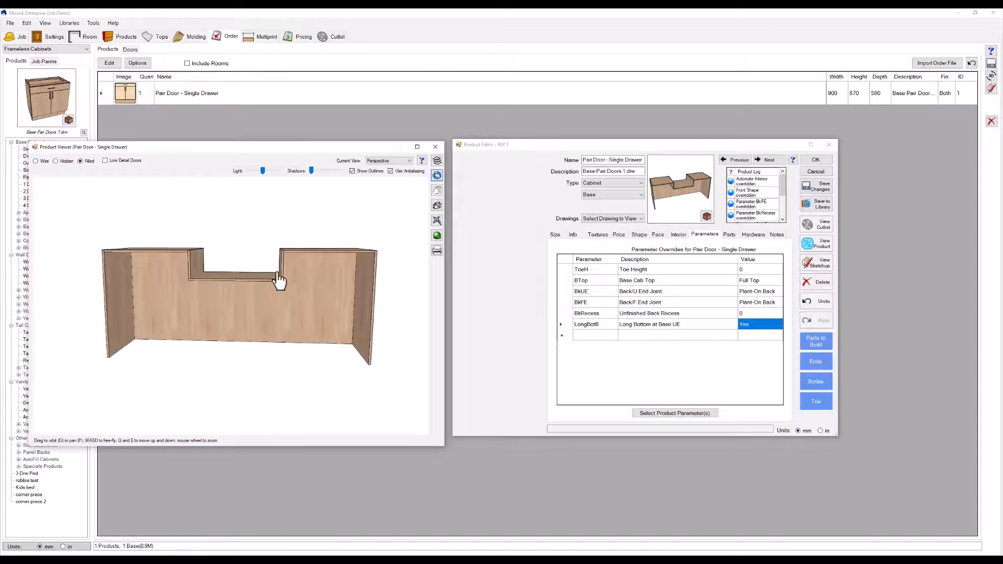
scroll(279, 281, up, 3)
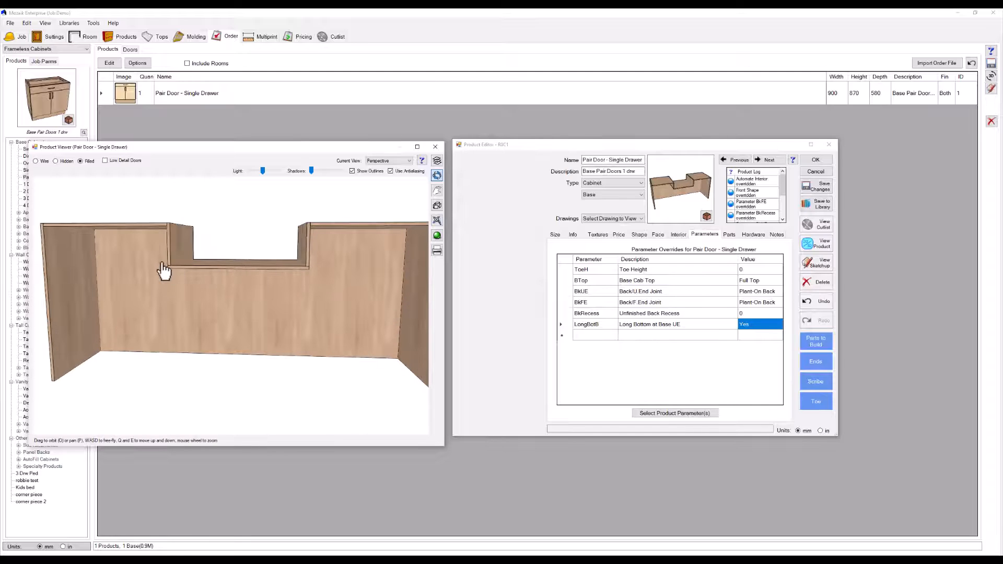
drag(276, 280, 281, 280)
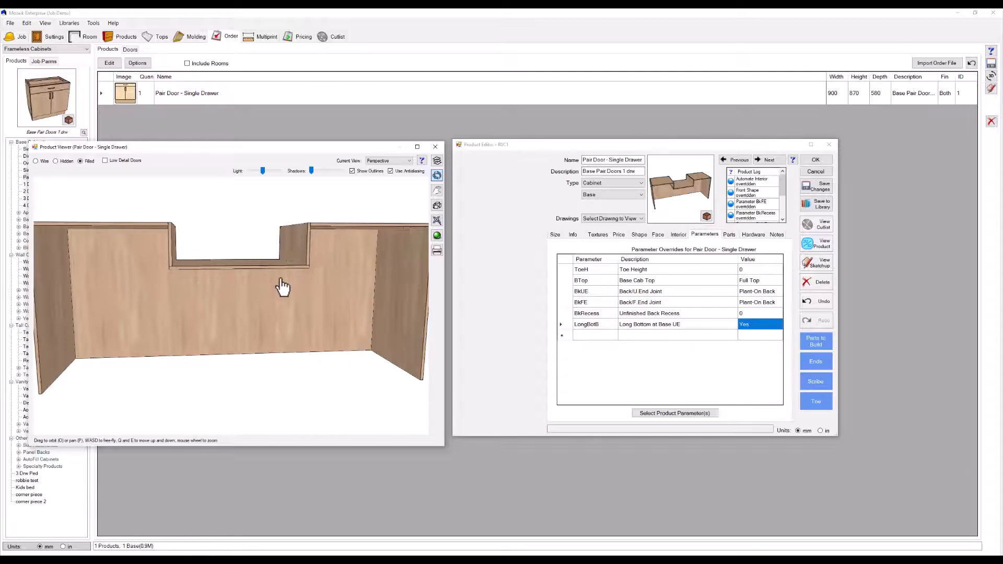
scroll(282, 279, down, 4)
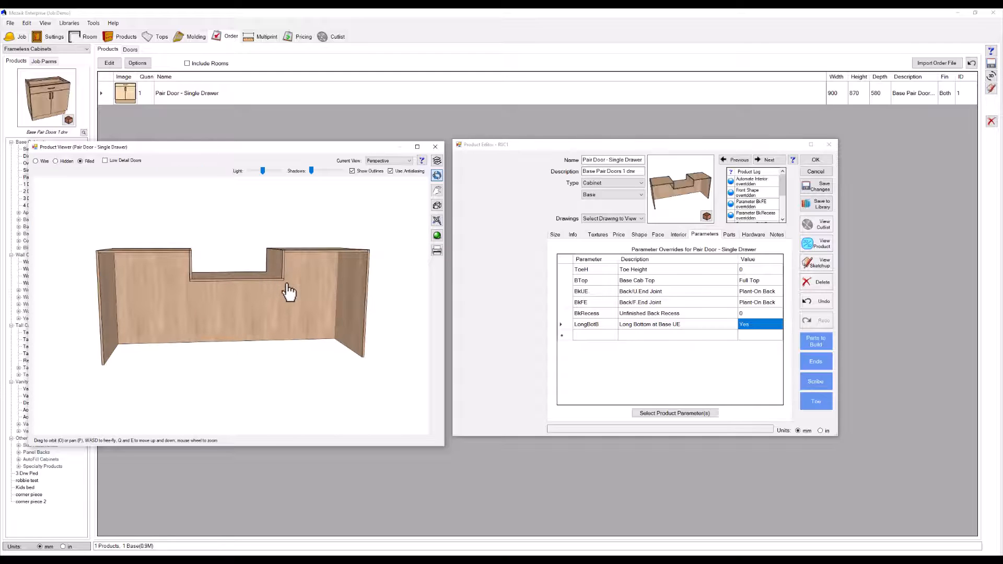
drag(300, 287, 282, 298)
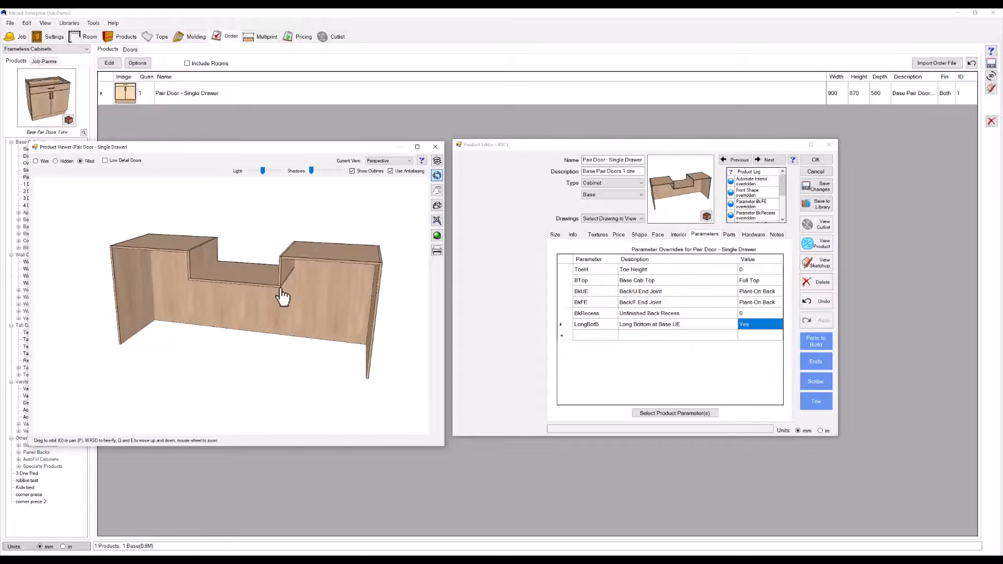
drag(313, 265, 287, 253)
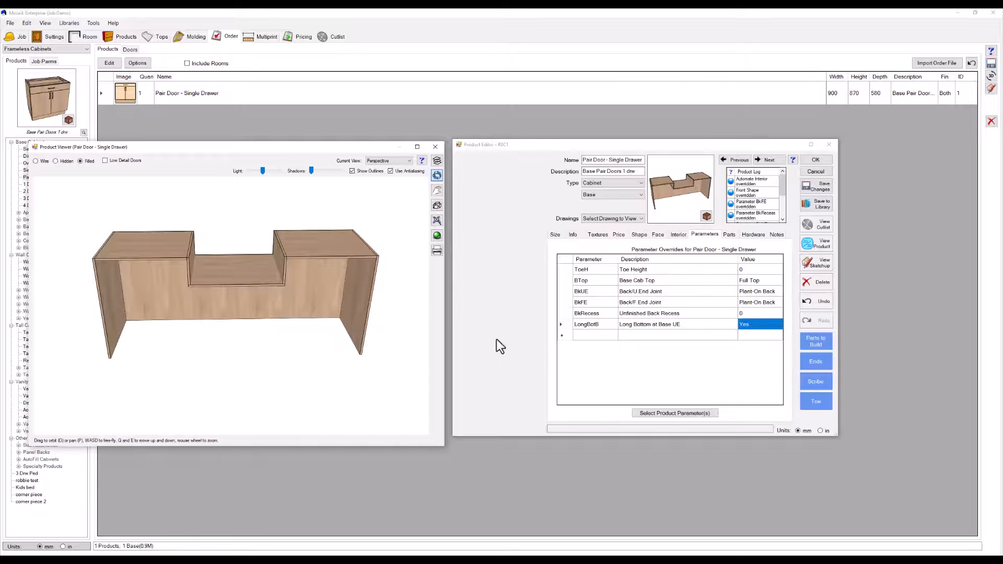
Set the width of the left unfinished end part, UEnd (L), to 500 mm.
click(727, 235)
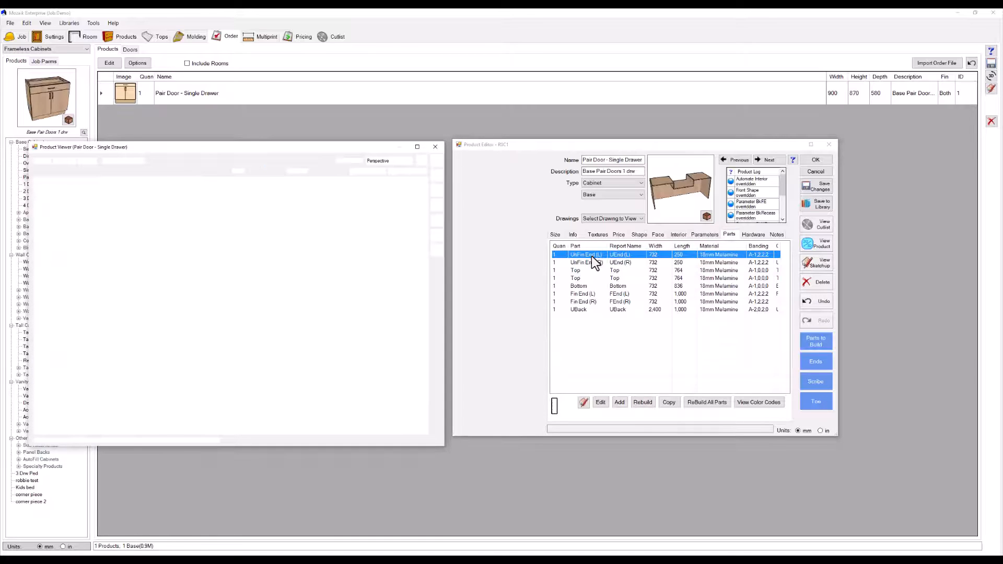
double_click(591, 256)
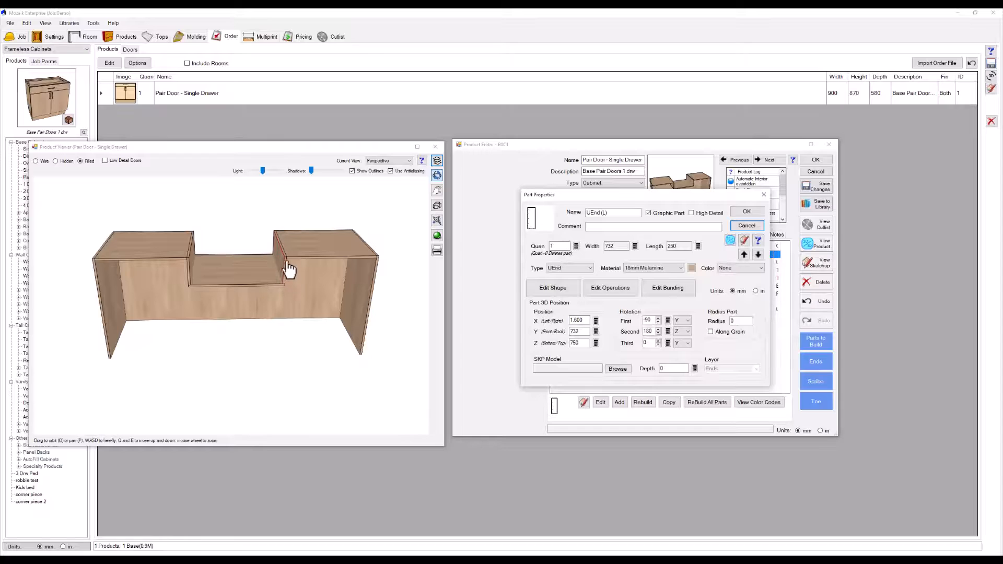
click(636, 246)
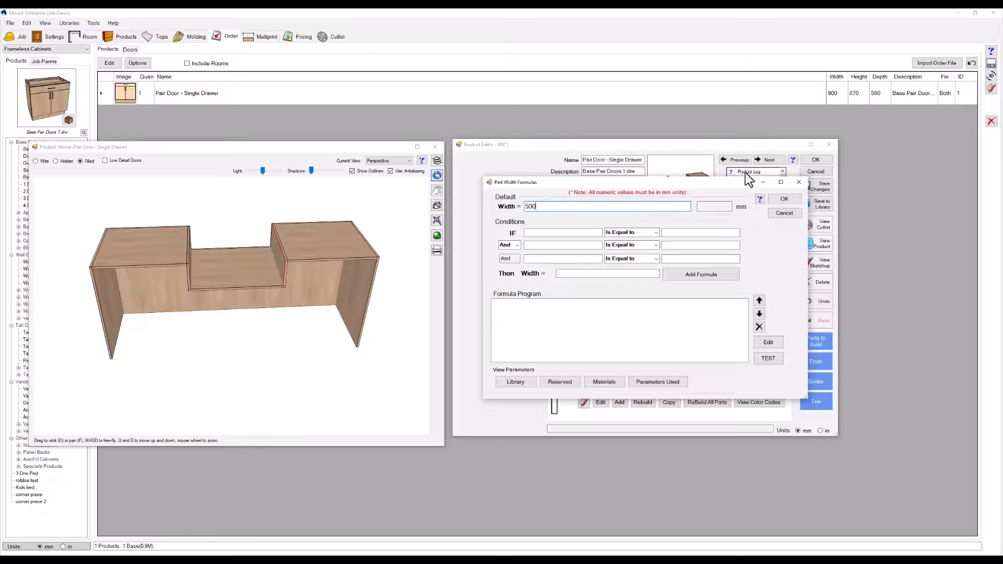
click(787, 199)
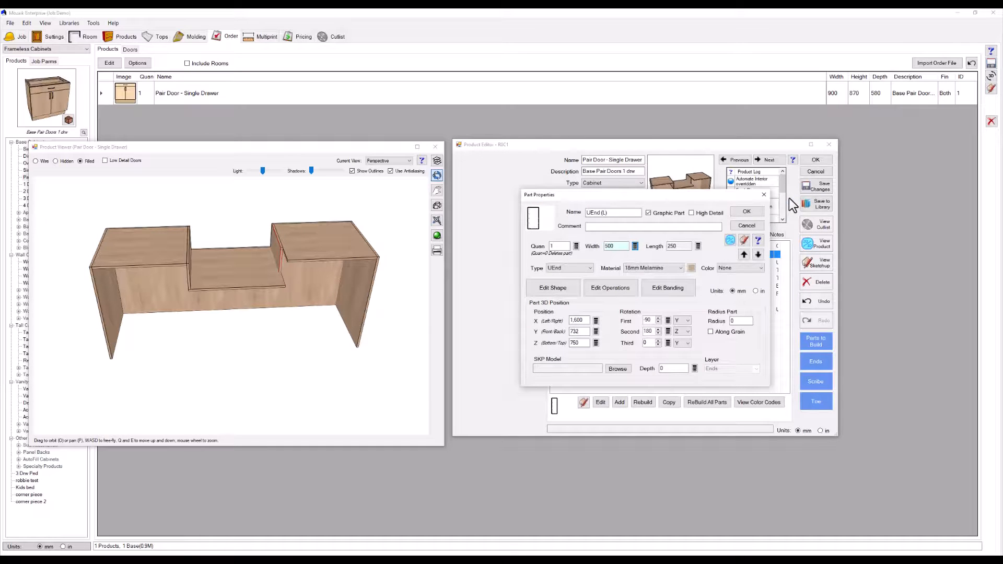
click(759, 212)
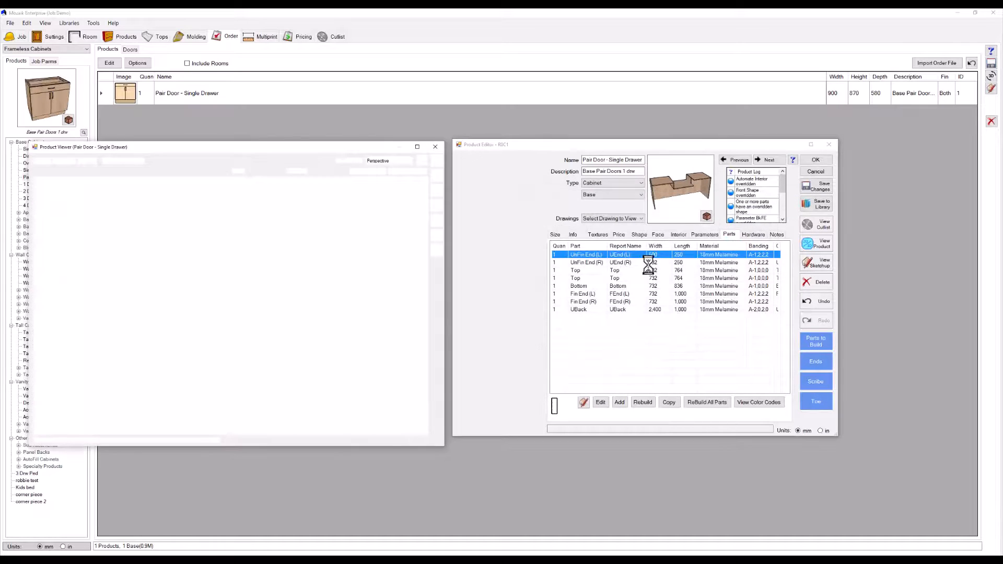
Set the width of the right unfinished end part, UEnd (R), to 500 mm.
click(632, 263)
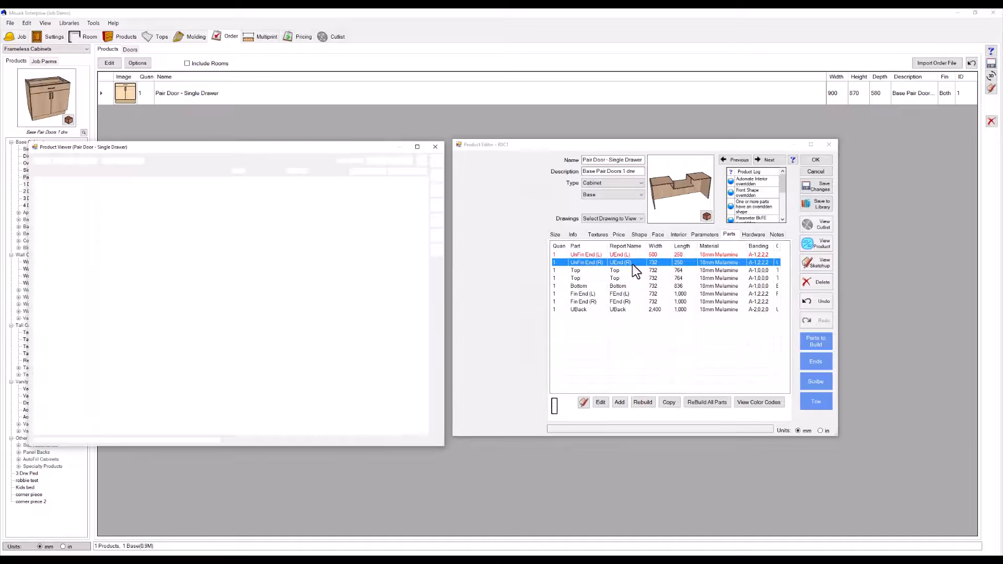
double_click(631, 262)
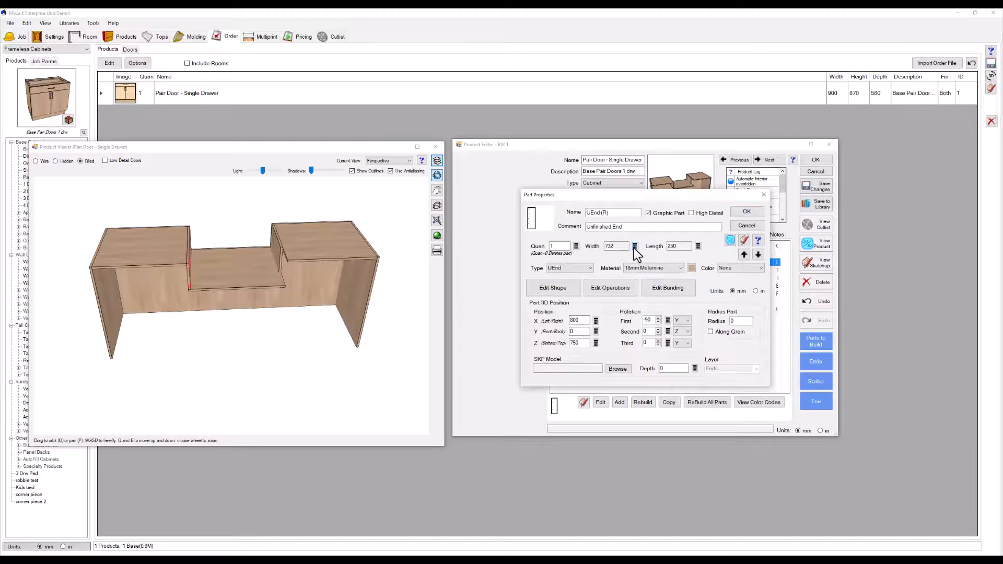
click(634, 246)
click(612, 206)
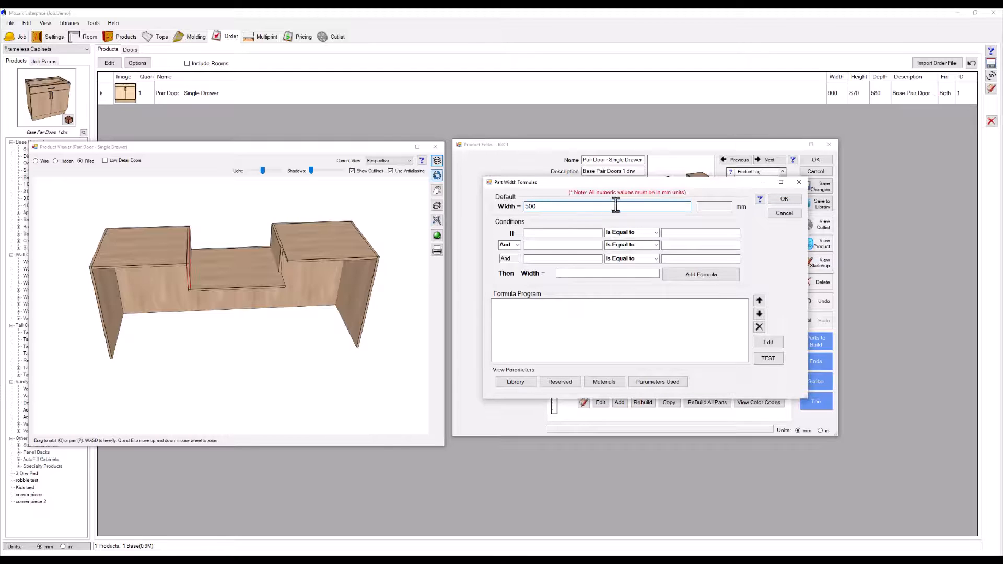
click(772, 199)
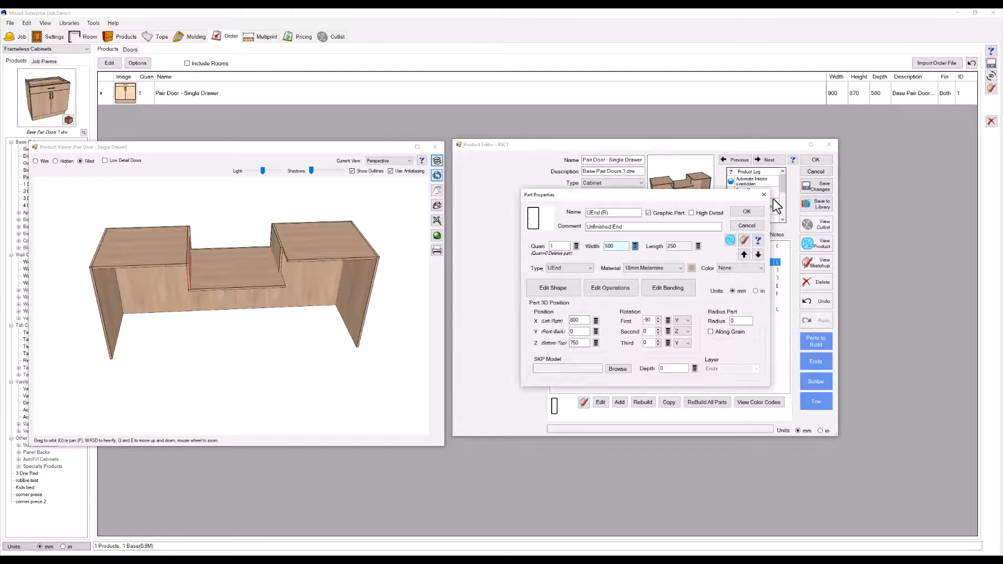
Set the Y position formula of UEnd (R) to D-(PartW+FBack th), test it and accept the part changes.
drag(302, 287, 256, 266)
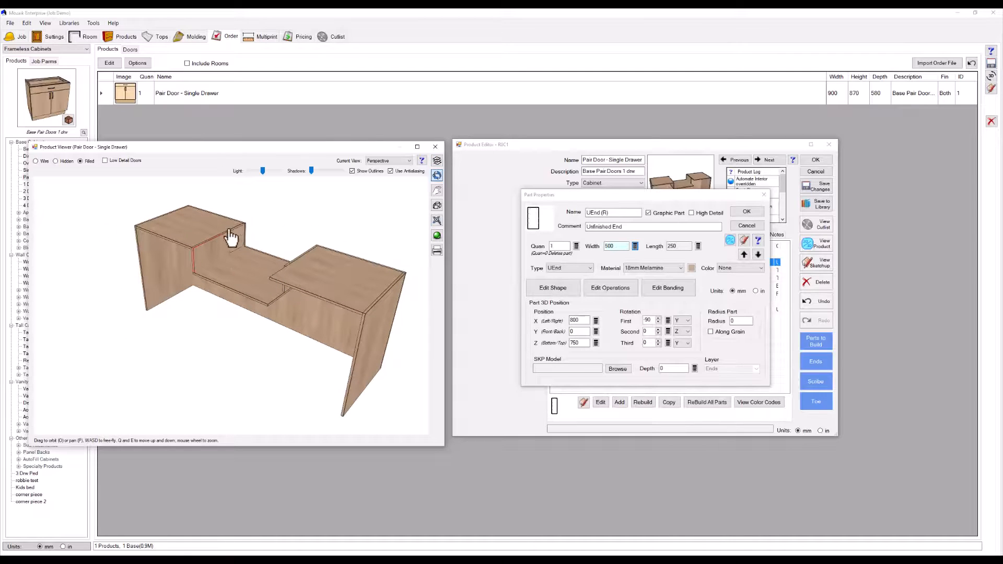
click(596, 331)
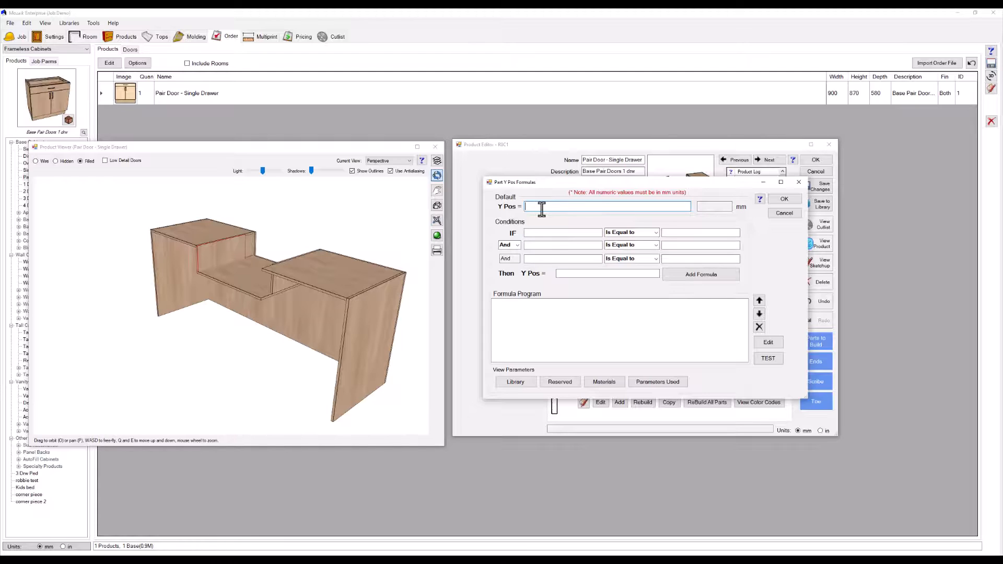
text(D-(PaW+FBack. th))
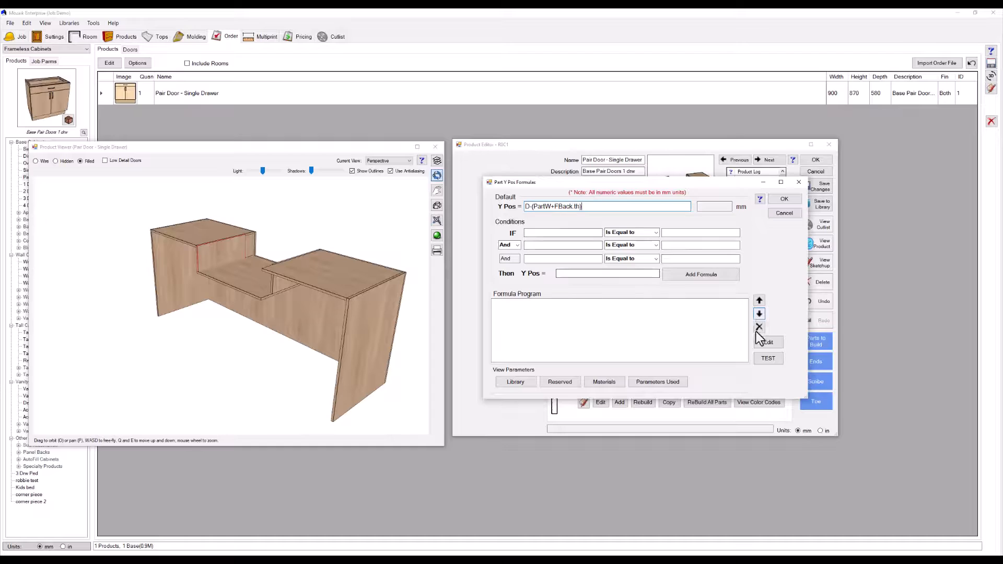
click(770, 359)
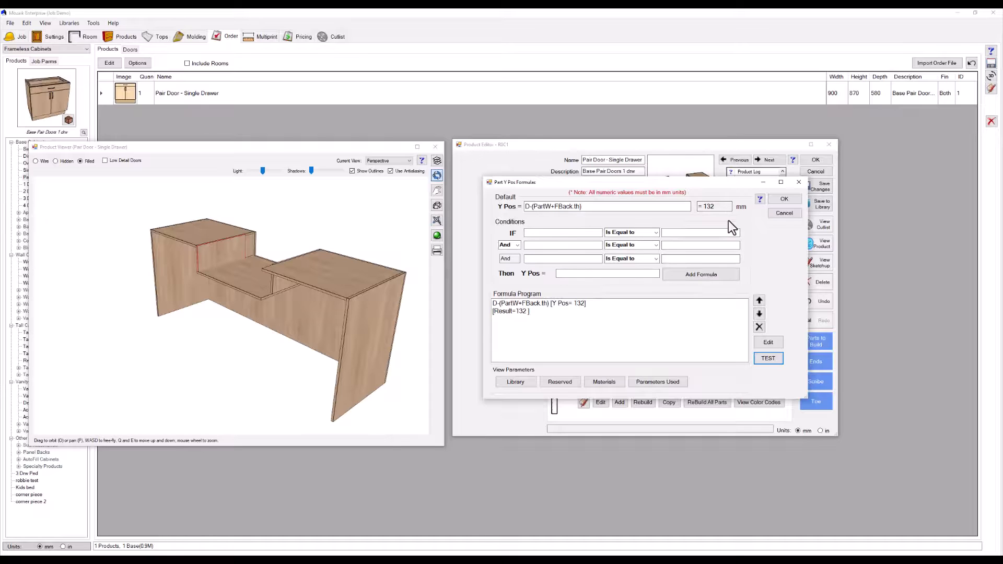
click(766, 203)
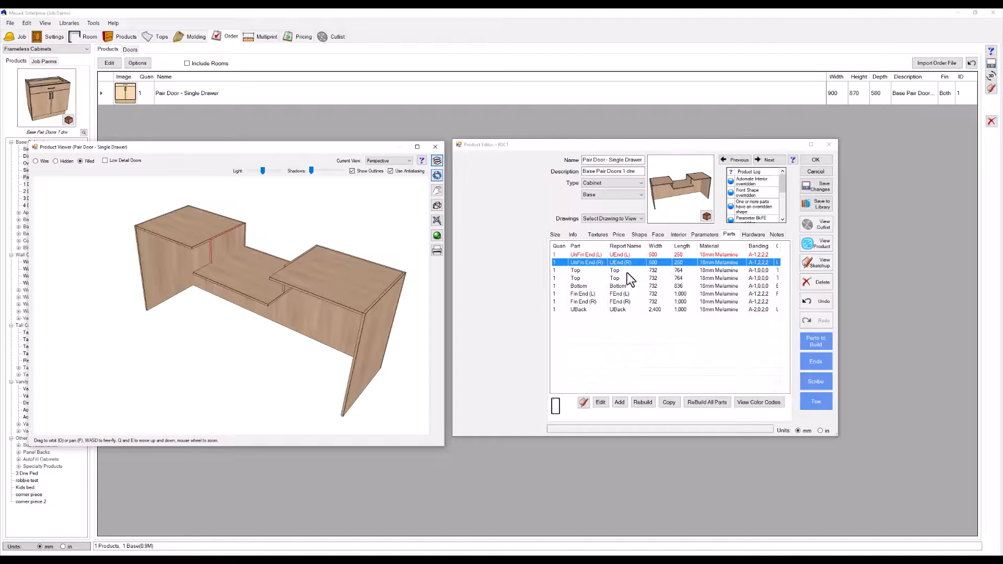
Set the first Top part's width to 500 mm and its Y position formula to D-(PartW+FBack th).
double_click(626, 272)
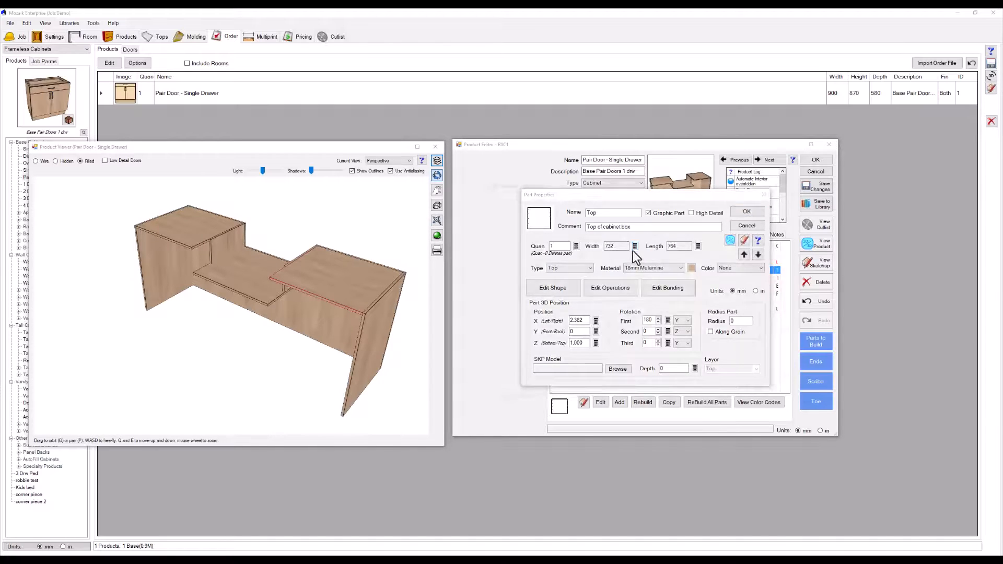
click(635, 246)
text(500)
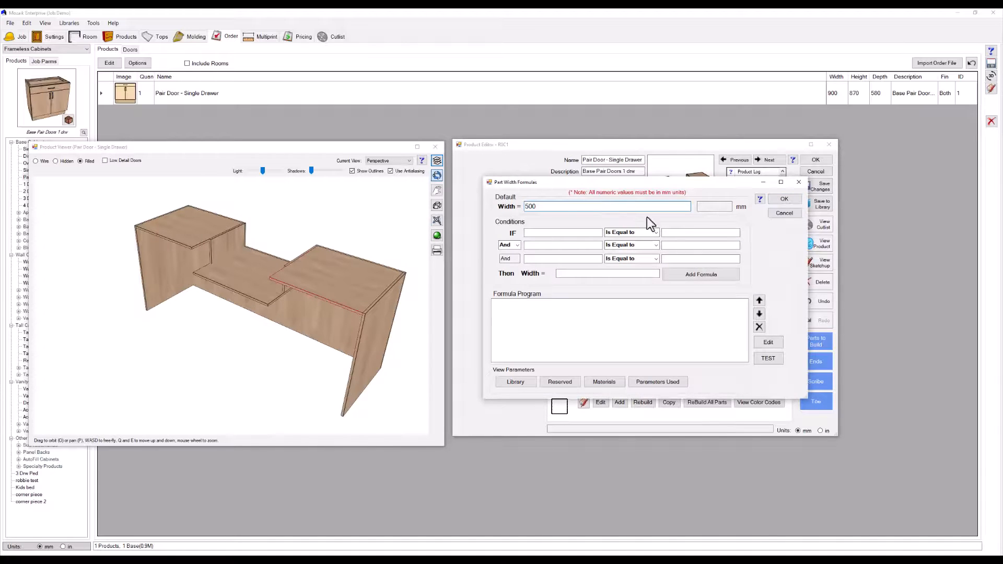
click(784, 198)
click(595, 332)
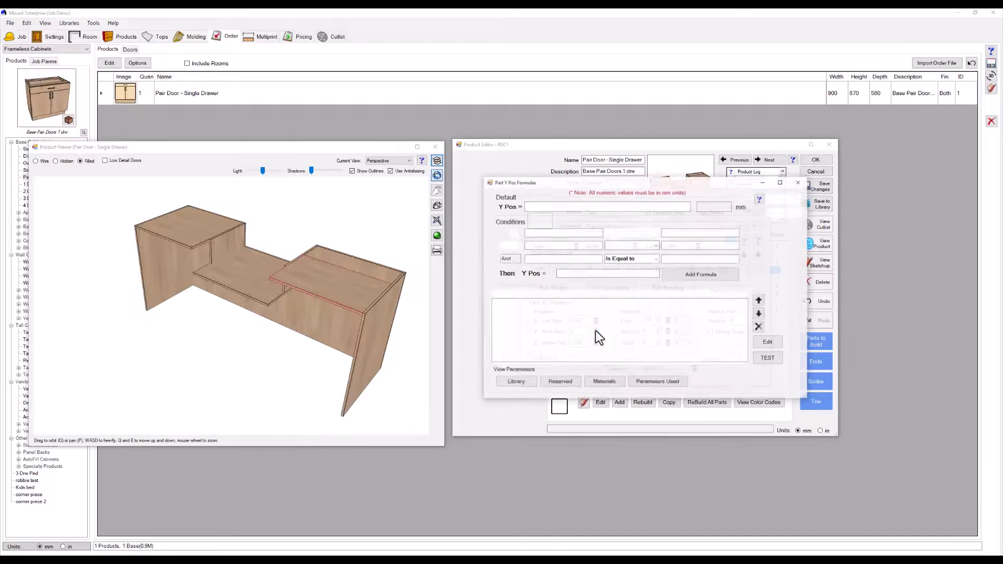
text(D-(PartW+FBack.th))
click(782, 201)
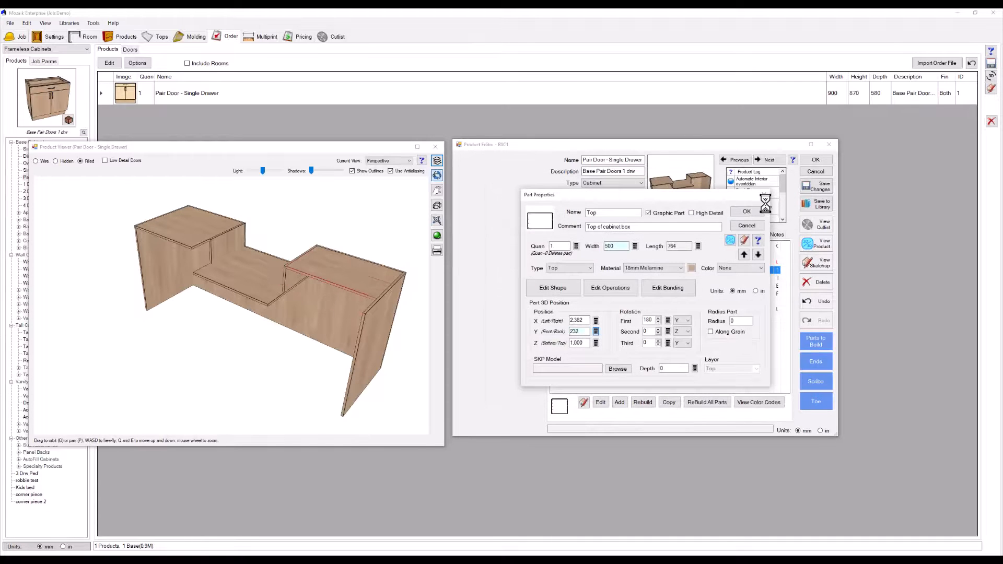
click(762, 204)
Set the second Top part's width to 500 mm and its Y position to 232 mm.
double_click(617, 280)
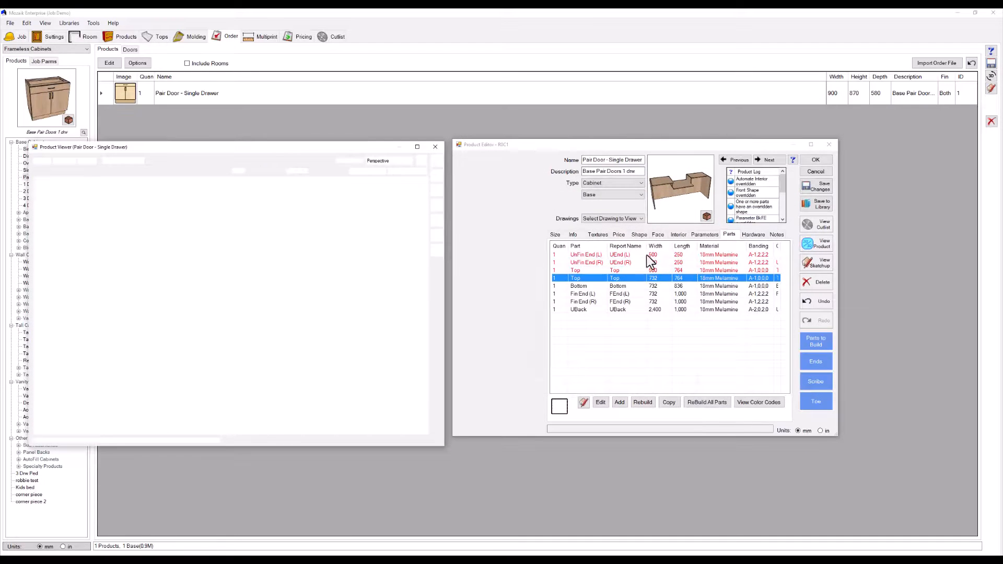
click(635, 249)
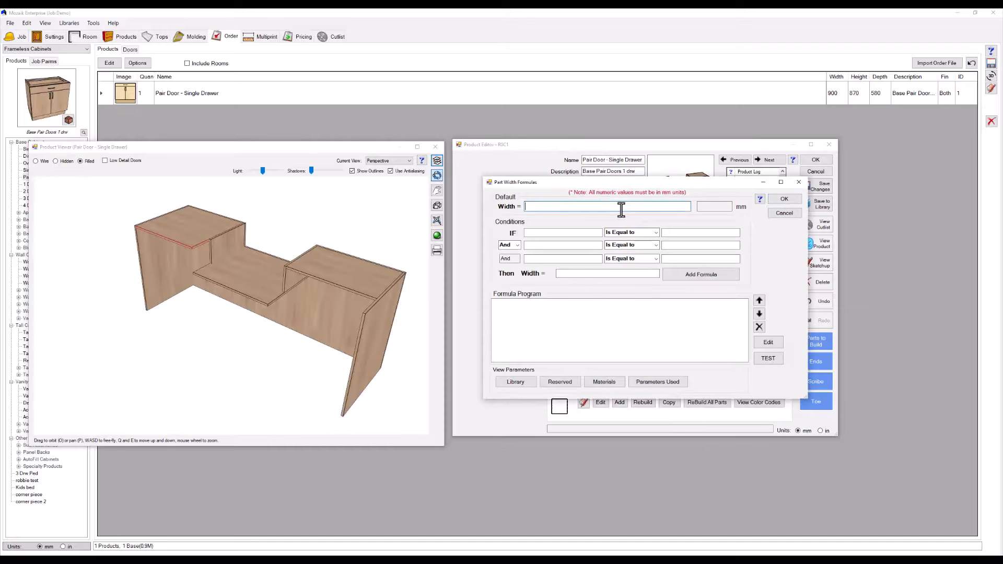
text(500)
click(784, 199)
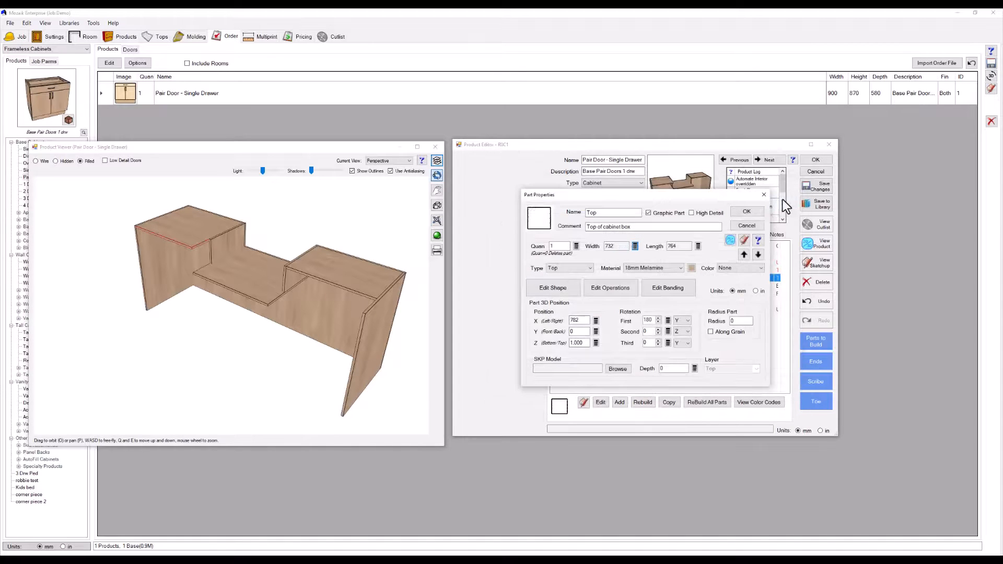
click(597, 335)
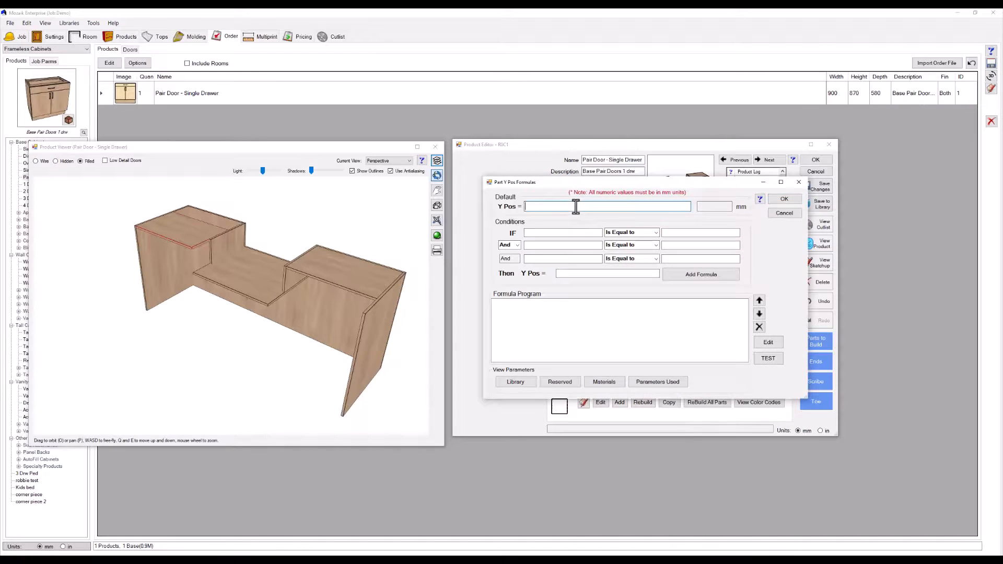
text(232)
click(784, 199)
click(746, 211)
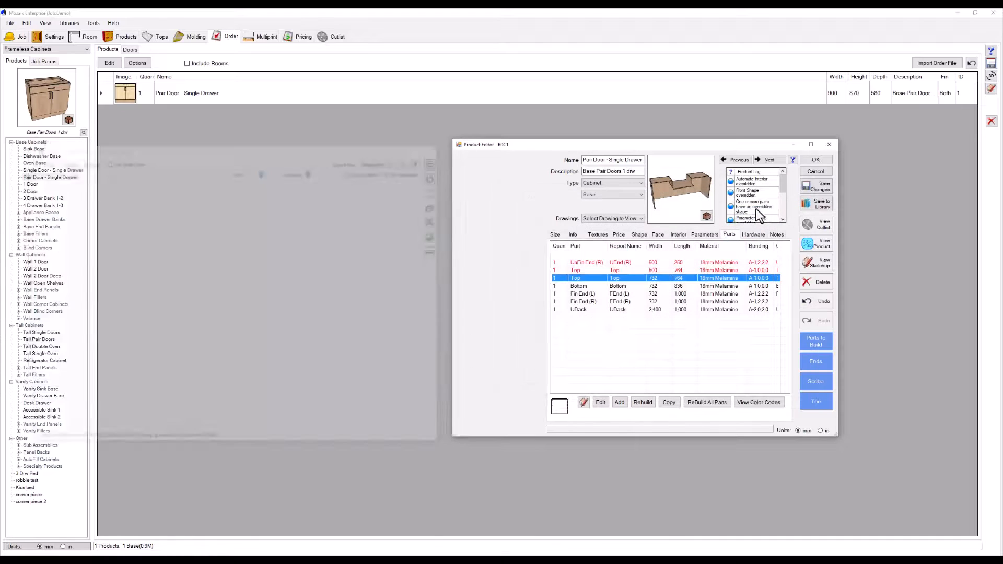
Set the X position formula of the Bottom part to W-LEThick and test the formula.
drag(307, 351, 329, 291)
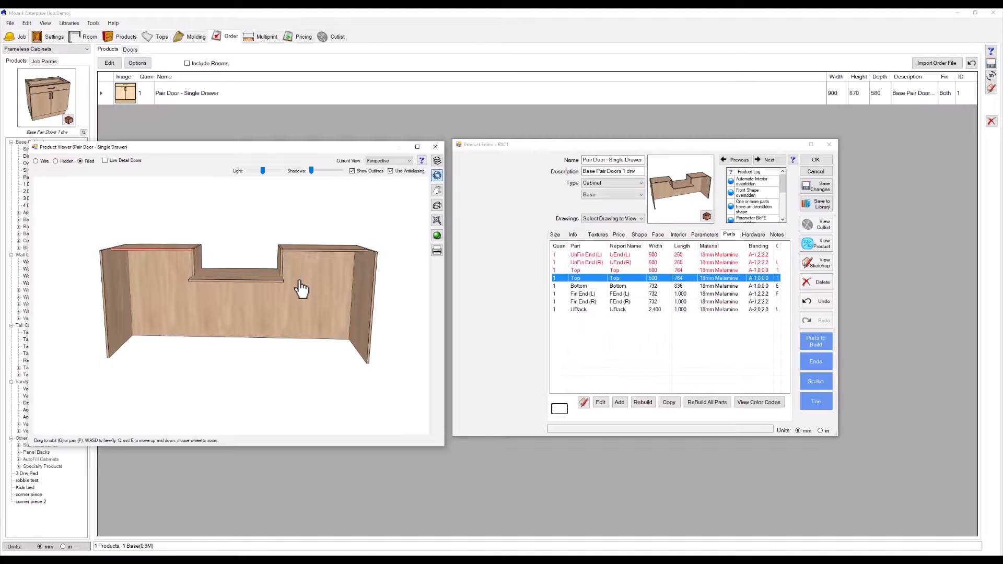
click(594, 287)
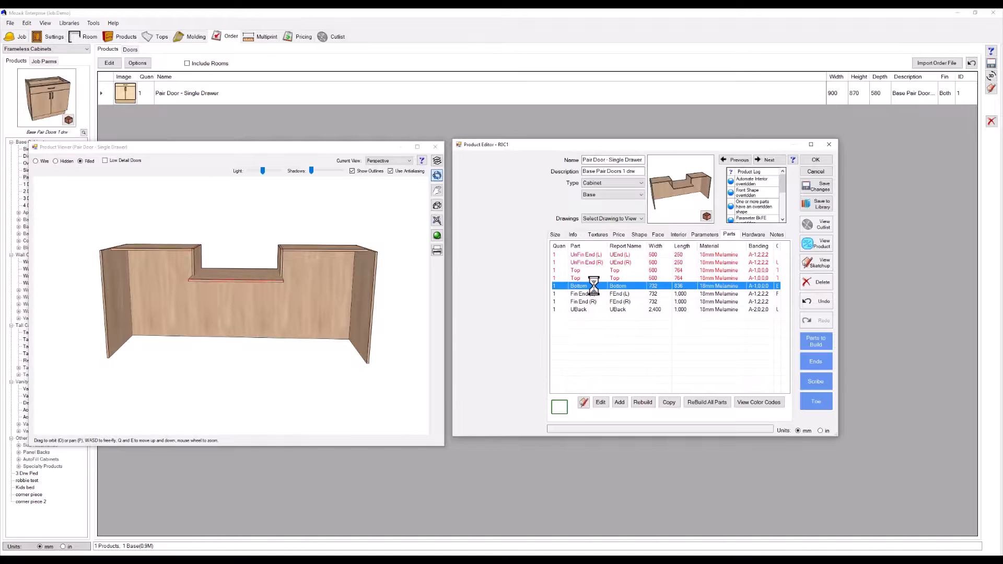
double_click(594, 286)
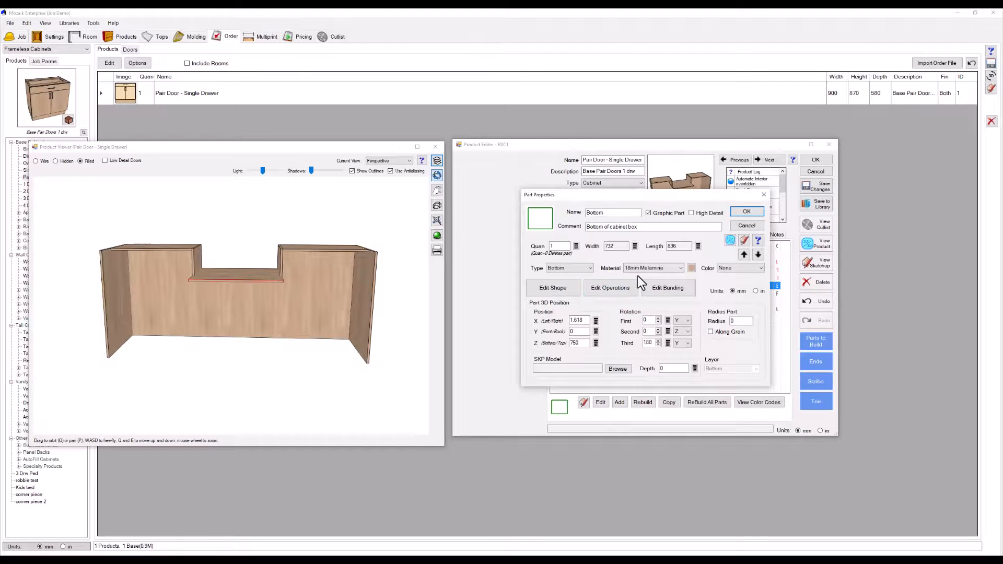
click(596, 321)
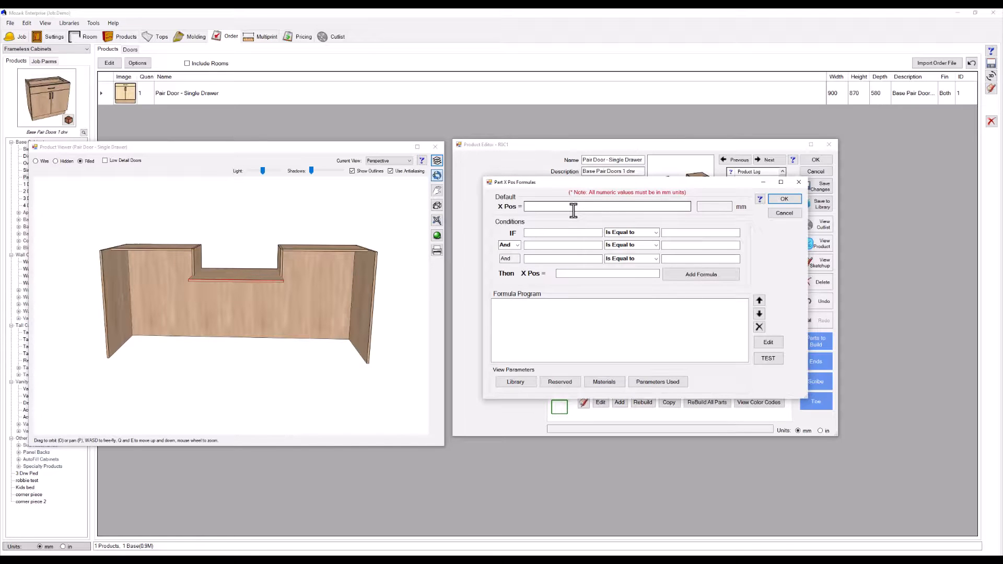
click(573, 207)
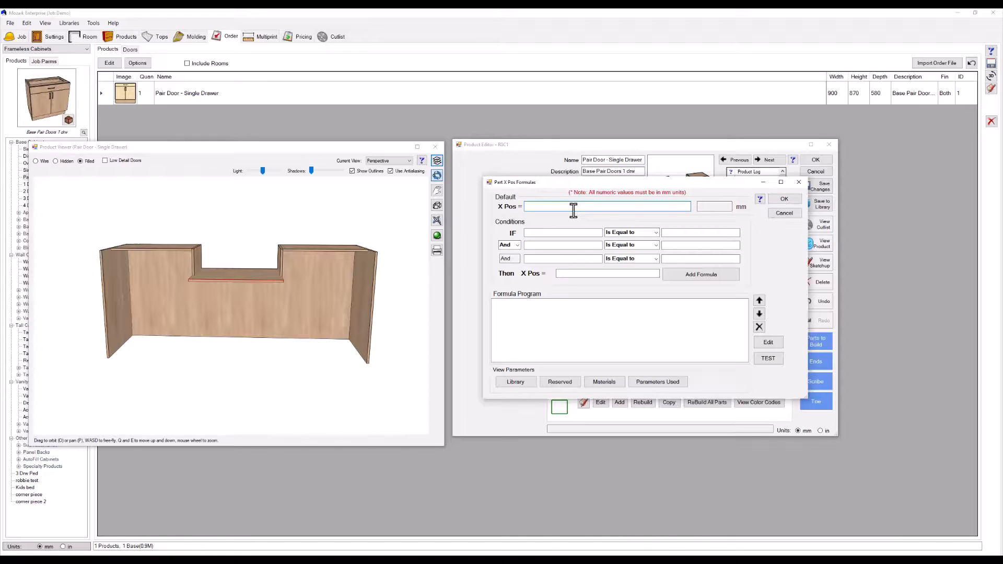
text(W-LEThick)
click(766, 360)
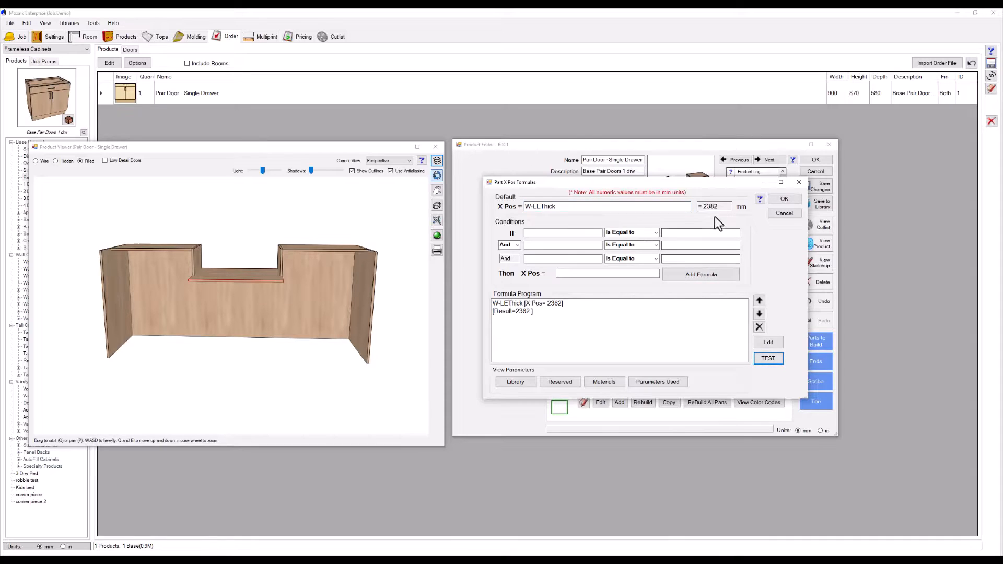
click(784, 199)
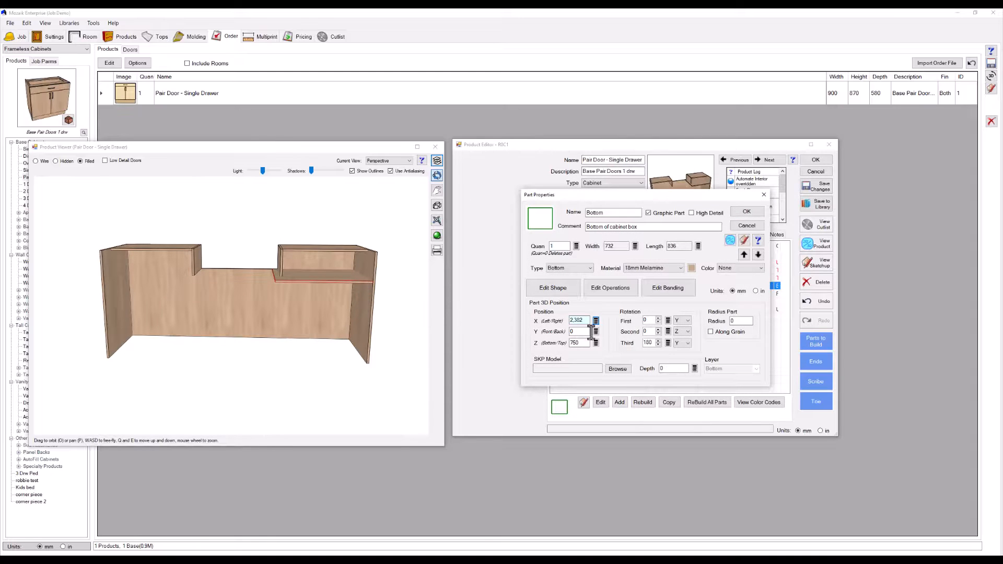
Set the length formula of the Bottom part to W-(LEThick+REThick) and test the formula.
click(698, 246)
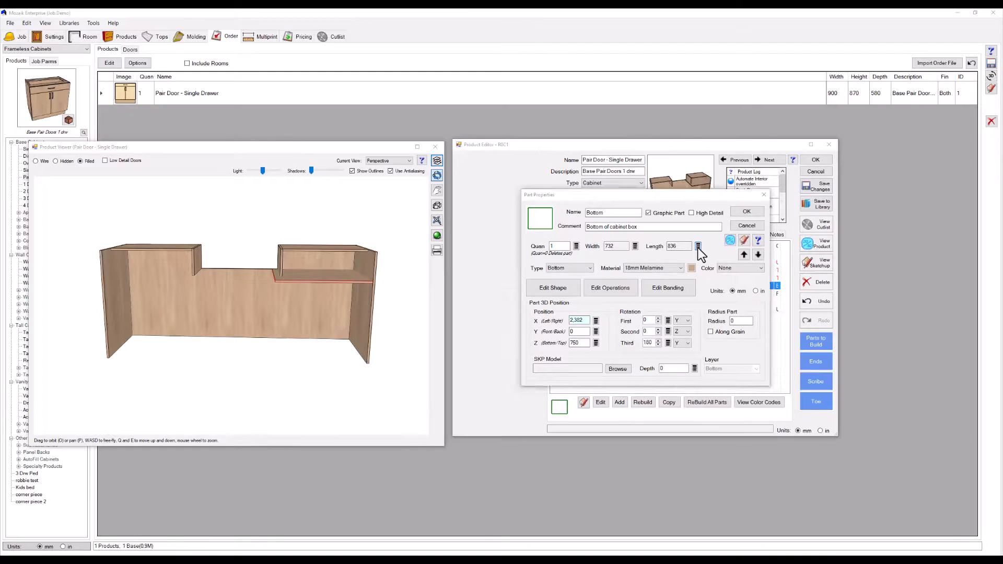
click(612, 206)
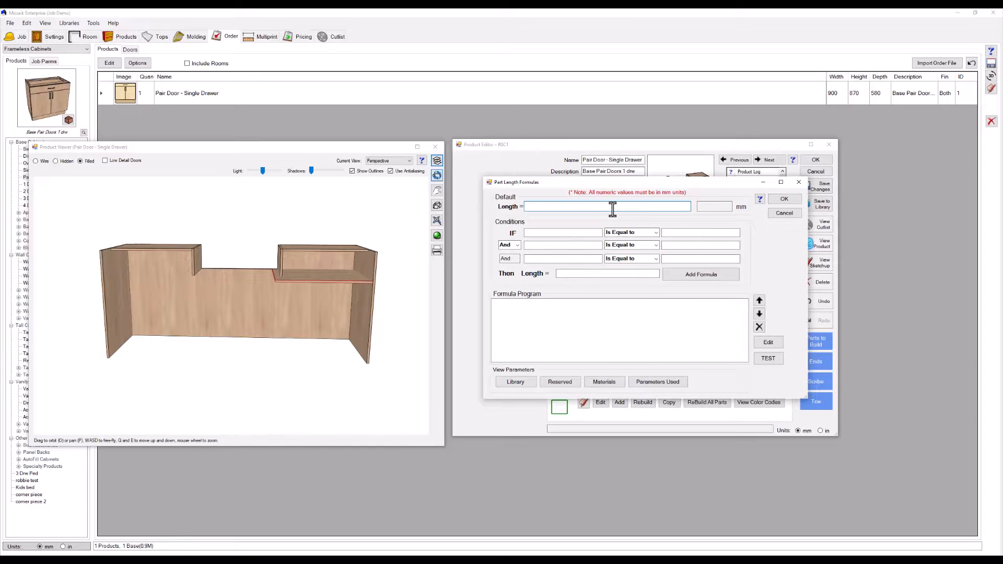
text(W)
text(-(LEThick+REThick))
click(779, 355)
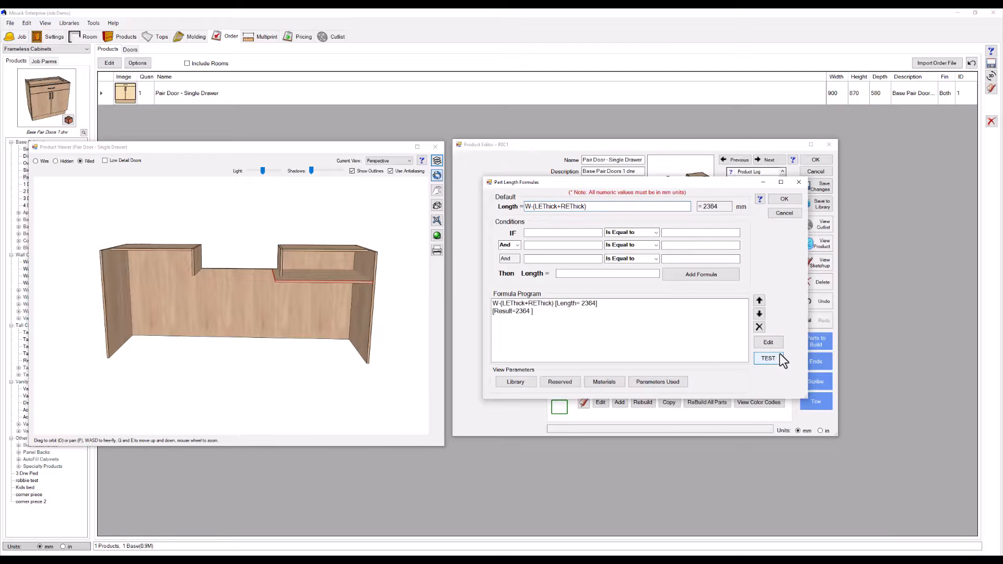
click(784, 200)
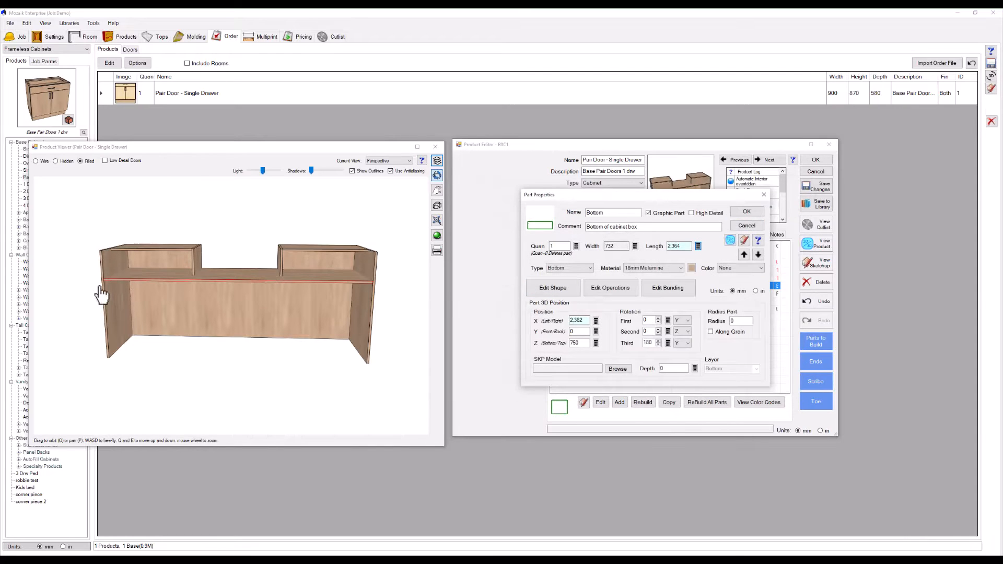
Examine the bottom panel between the outer ends in front, perspective and wireframe display, and view the carcass from front and back.
click(404, 161)
click(386, 190)
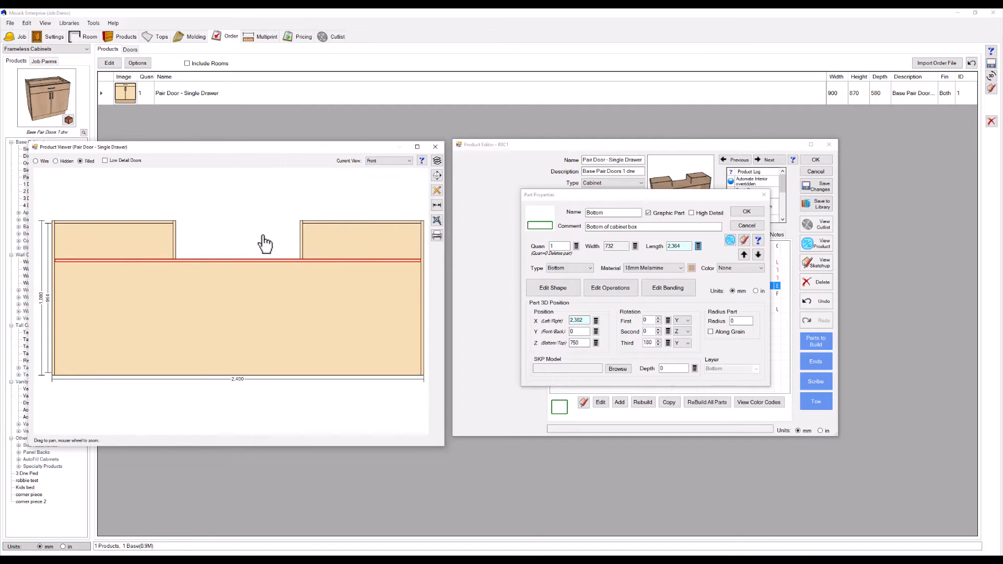
click(390, 160)
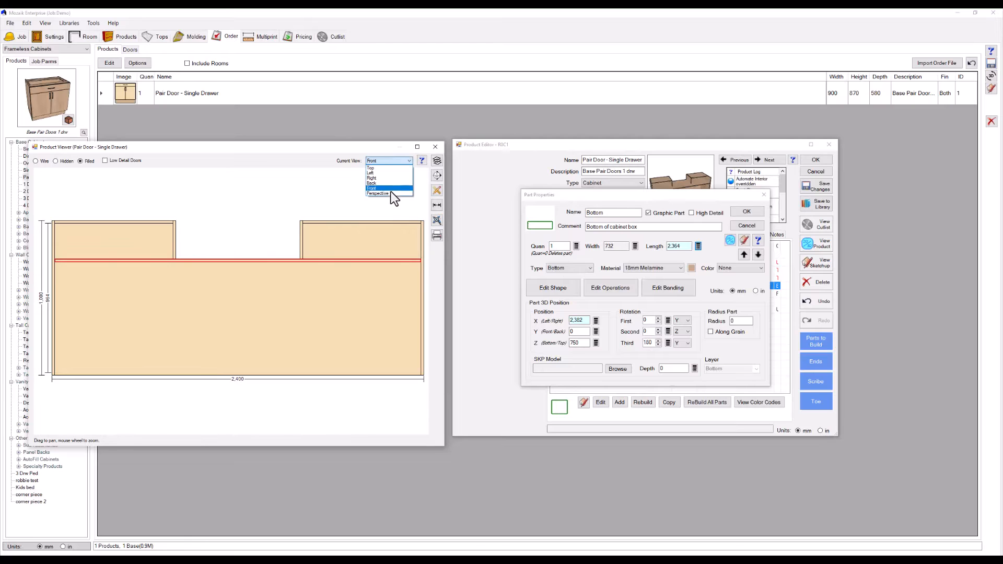
click(390, 192)
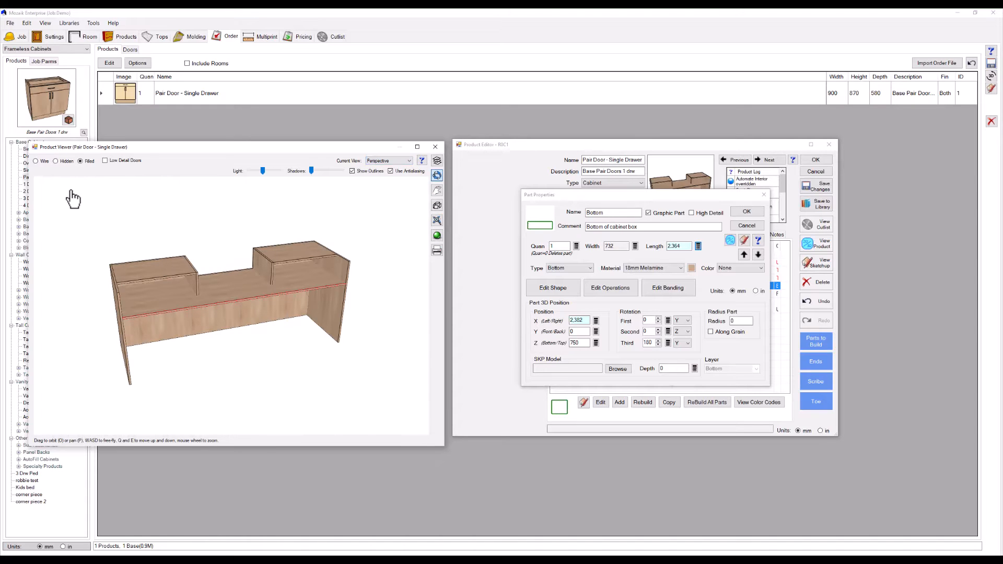
click(36, 160)
drag(133, 303, 168, 289)
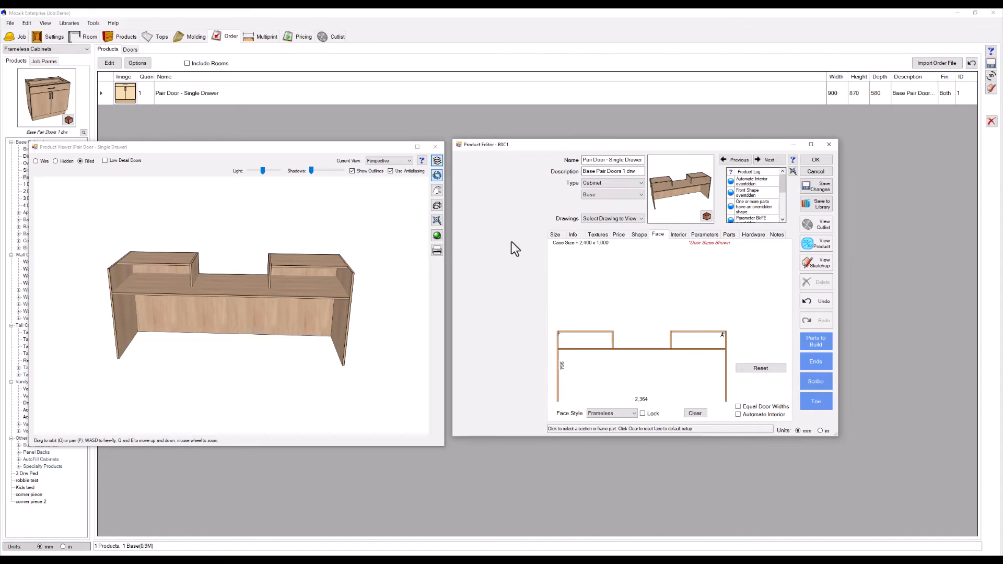
click(307, 320)
drag(307, 320, 334, 323)
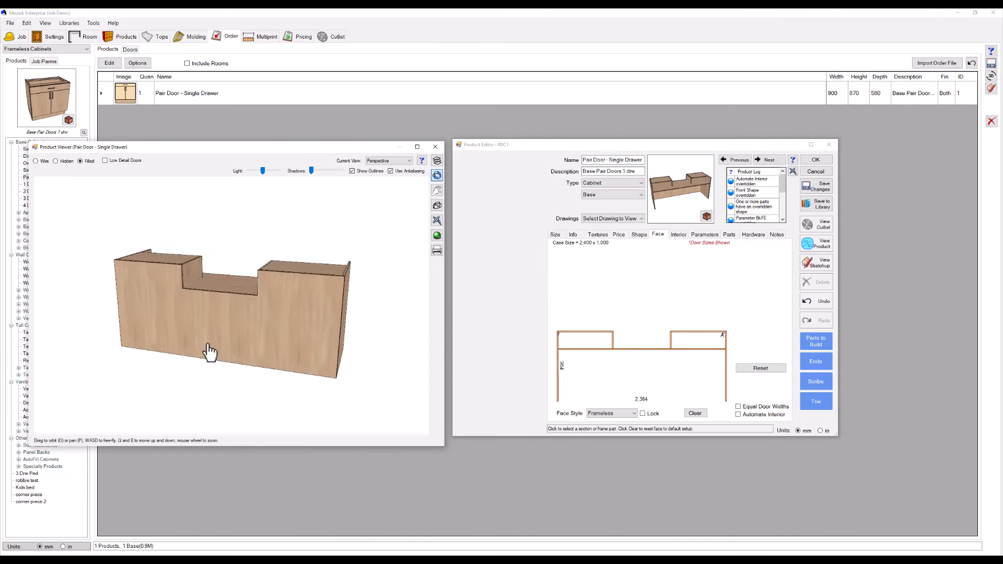